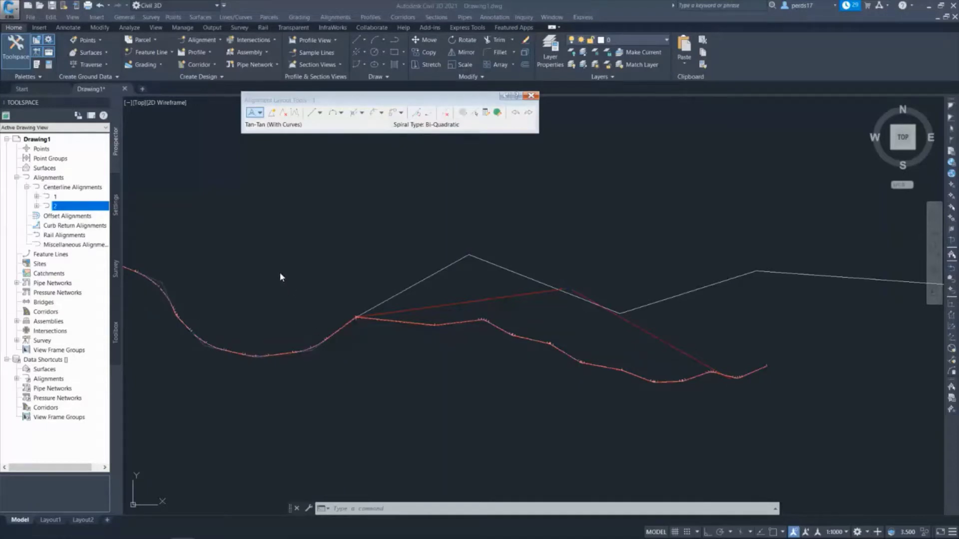
Step: Select alignment 1 and pan along it to see where it ends
{"action": "middle_click_drag", "start_coordinate": [164, 290], "coordinate": [282, 301]}
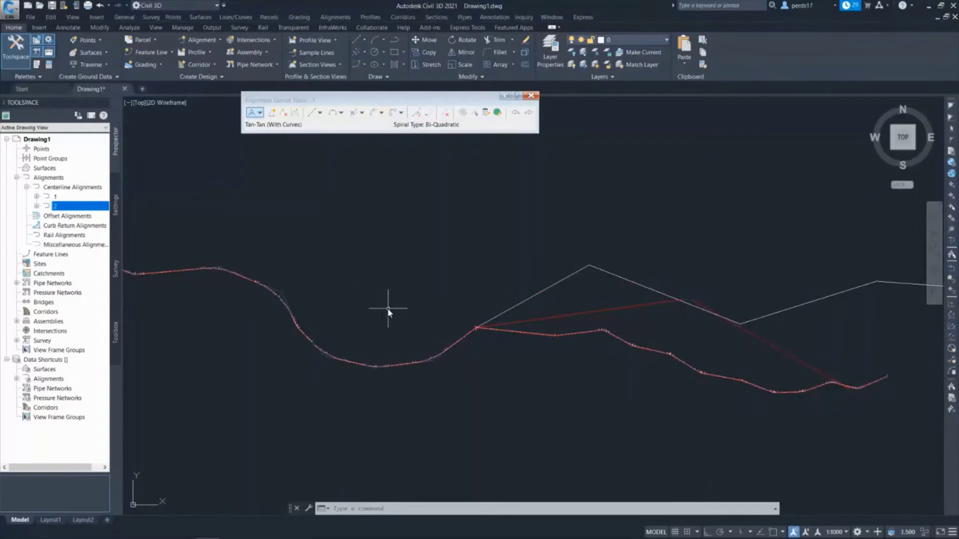
{"action": "mouse_move", "coordinate": [446, 310]}
{"action": "middle_mouse_down"}
{"action": "mouse_move", "coordinate": [334, 325]}
{"action": "mouse_move", "coordinate": [508, 321]}
{"action": "middle_mouse_up"}
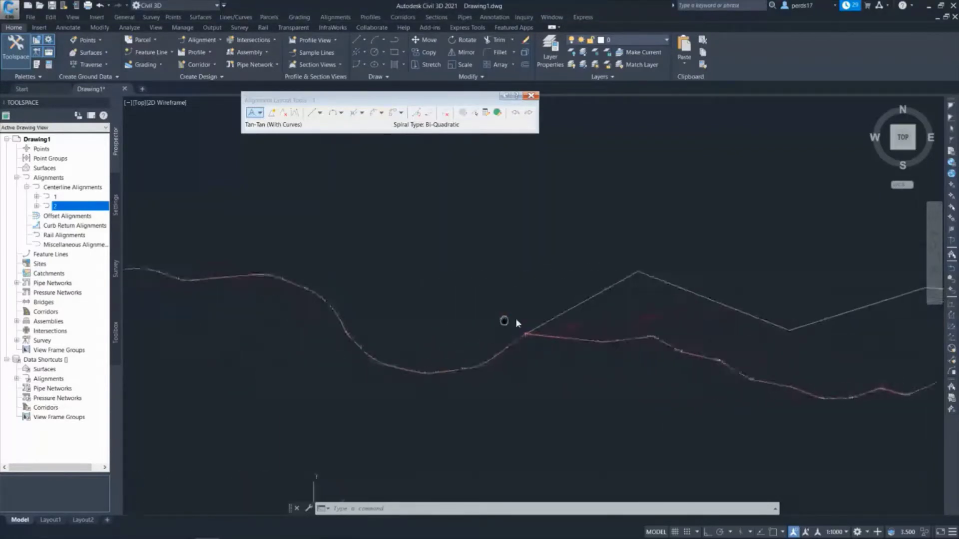
{"action": "scroll", "coordinate": [175, 280], "scroll_direction": "up", "scroll_amount": 3}
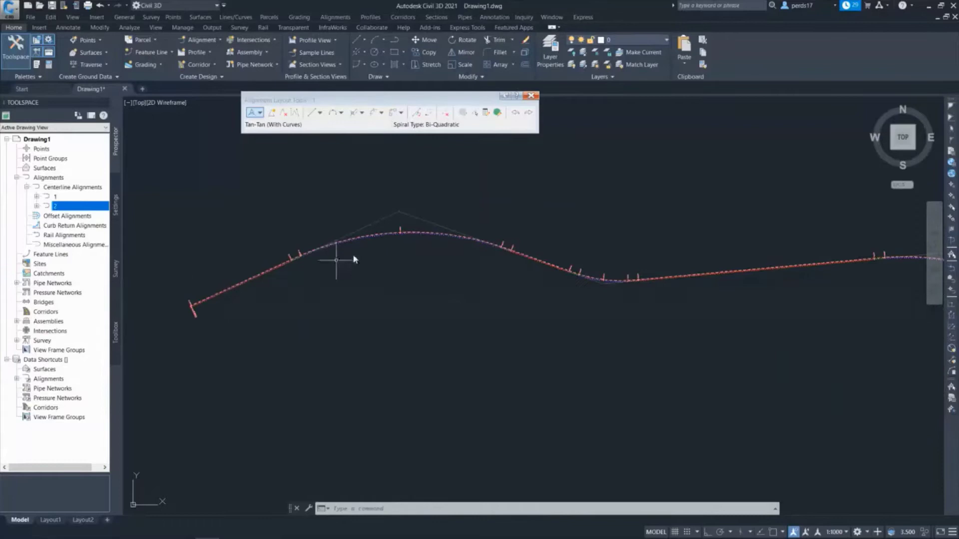
{"action": "scroll", "coordinate": [367, 237], "scroll_direction": "up", "scroll_amount": 3}
{"action": "scroll", "coordinate": [363, 265], "scroll_direction": "up", "scroll_amount": 3}
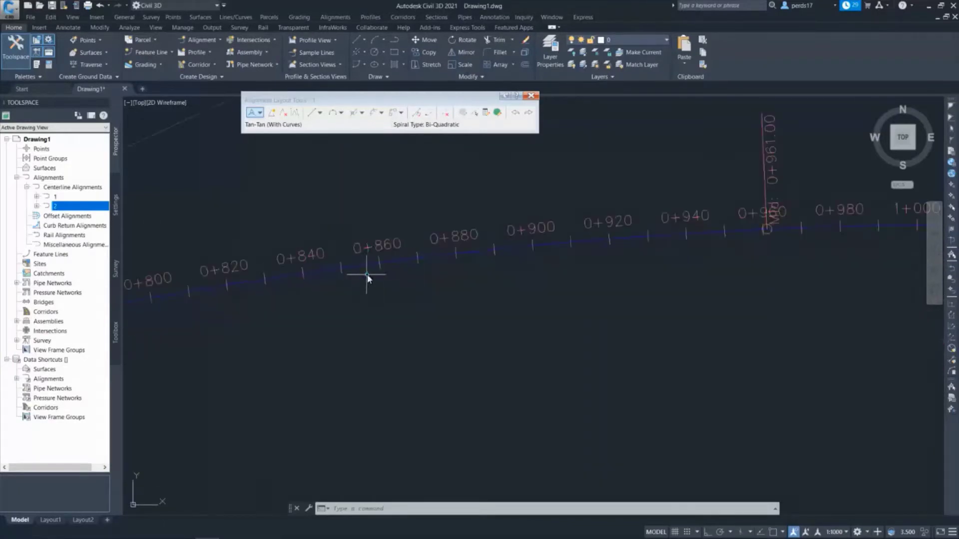
{"action": "left_click", "coordinate": [363, 262]}
{"action": "scroll", "coordinate": [300, 265], "scroll_direction": "down", "scroll_amount": 2}
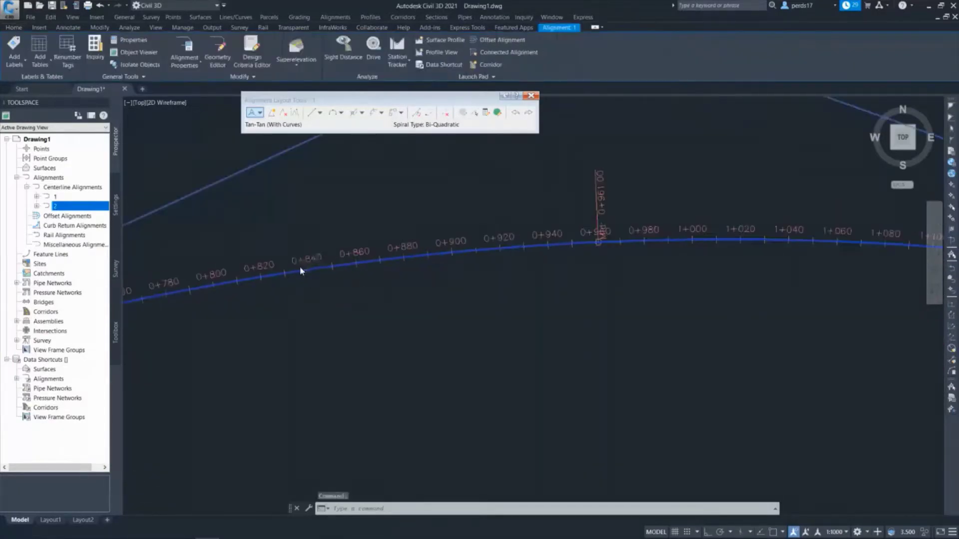
{"action": "scroll", "coordinate": [281, 269], "scroll_direction": "down", "scroll_amount": 3}
{"action": "scroll", "coordinate": [508, 299], "scroll_direction": "down", "scroll_amount": 2}
{"action": "middle_click_drag", "start_coordinate": [508, 299], "coordinate": [278, 278]}
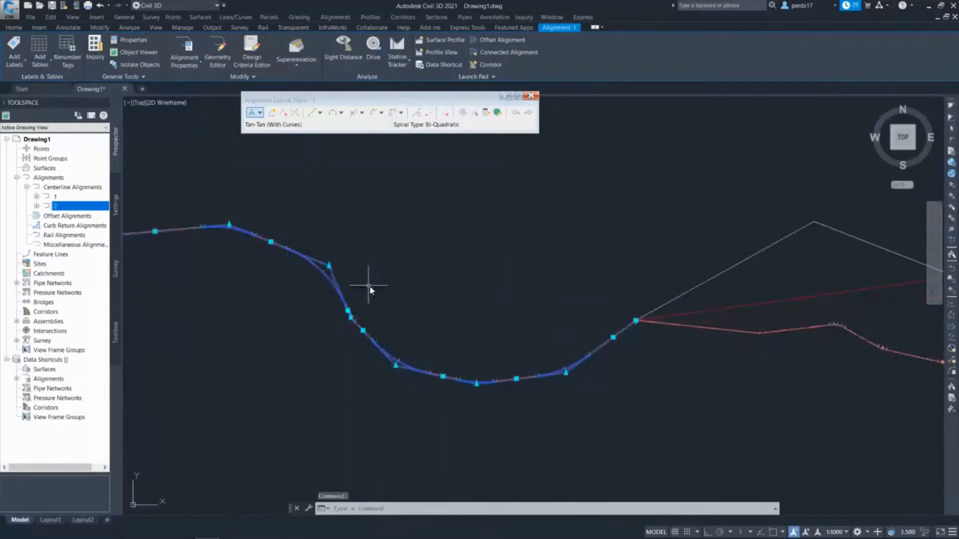
{"action": "middle_click_drag", "start_coordinate": [512, 323], "coordinate": [310, 347]}
{"action": "scroll", "coordinate": [500, 344], "scroll_direction": "down", "scroll_amount": 2}
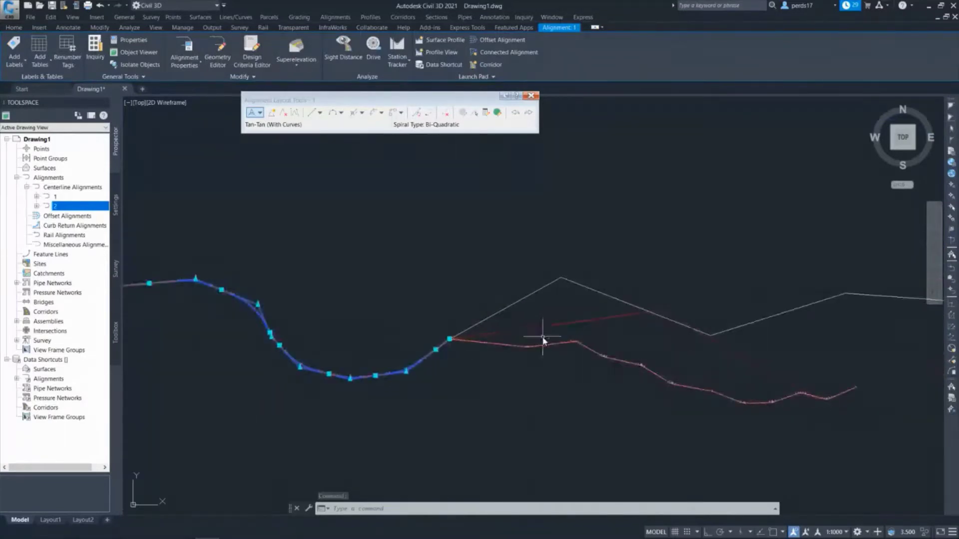
{"action": "middle_click_drag", "start_coordinate": [542, 336], "coordinate": [391, 350]}
{"action": "key", "text": "Escape"}
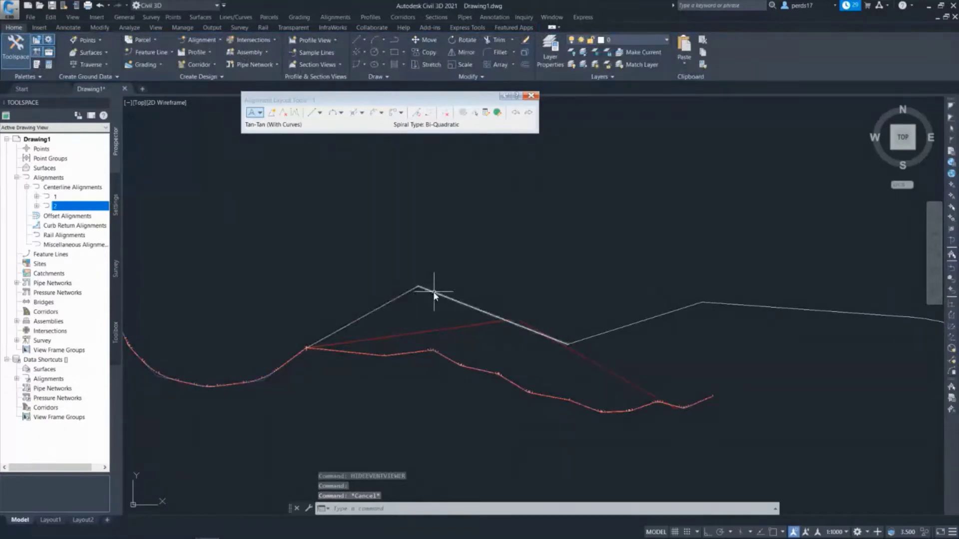
Step: Centre the view on the junction with the white zig-zag lines
{"action": "scroll", "coordinate": [529, 345], "scroll_direction": "down", "scroll_amount": 2}
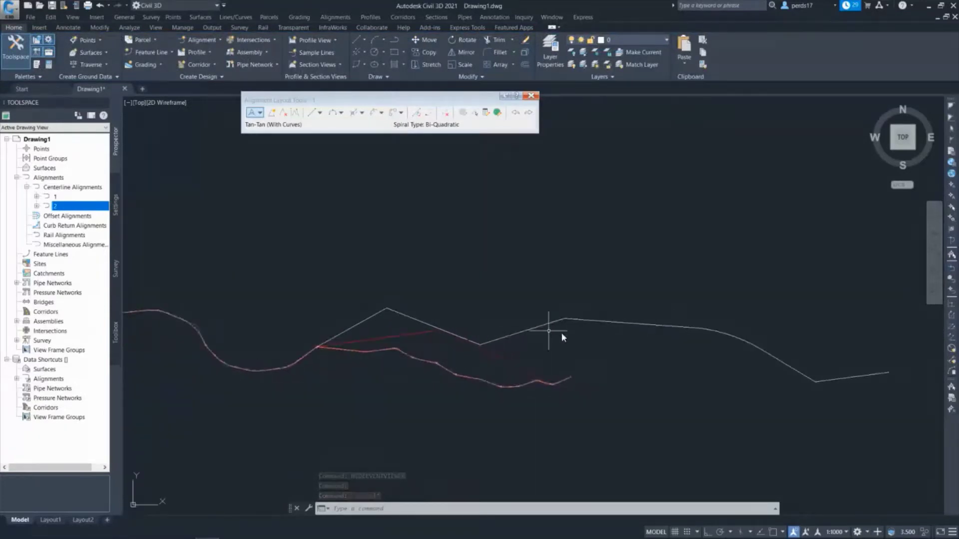
{"action": "middle_click_drag", "start_coordinate": [513, 355], "coordinate": [571, 333]}
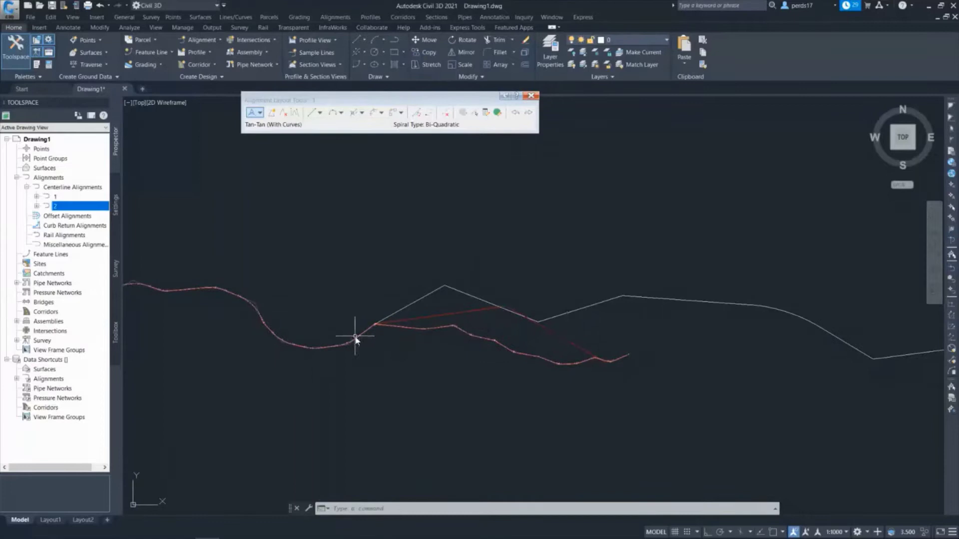
{"action": "scroll", "coordinate": [352, 338], "scroll_direction": "up", "scroll_amount": 1}
{"action": "scroll", "coordinate": [357, 344], "scroll_direction": "up", "scroll_amount": 4}
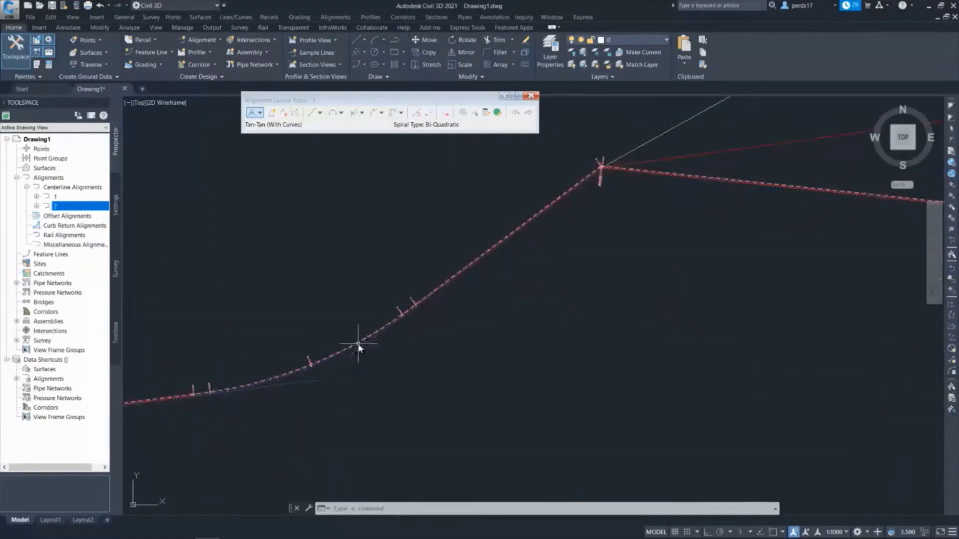
{"action": "scroll", "coordinate": [358, 348], "scroll_direction": "up", "scroll_amount": 2}
{"action": "key", "text": "Escape"}
{"action": "key", "text": "Escape"}
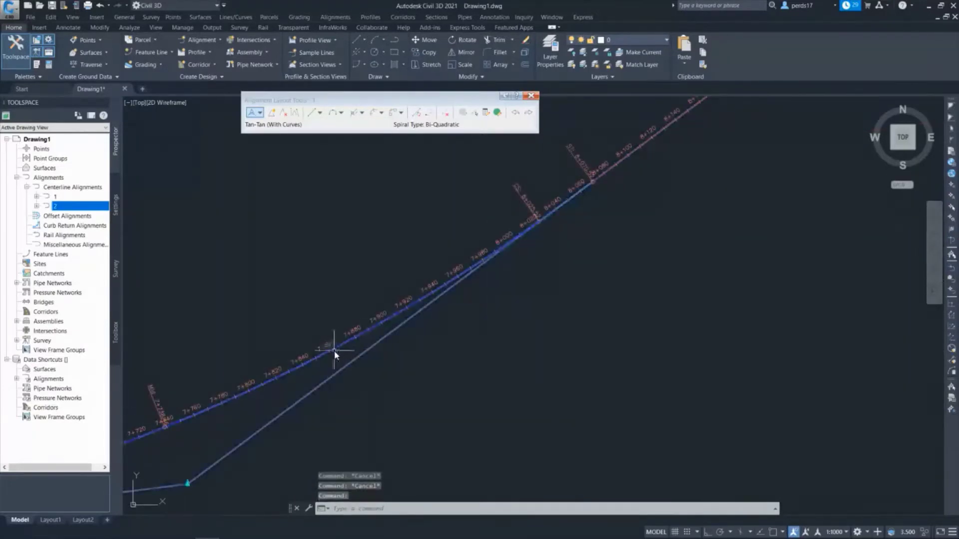
Step: Convert the four white zig-zag lines past the junction into alignment 1 segments
{"action": "left_click", "coordinate": [335, 353]}
{"action": "scroll", "coordinate": [335, 353], "scroll_direction": "down", "scroll_amount": 4}
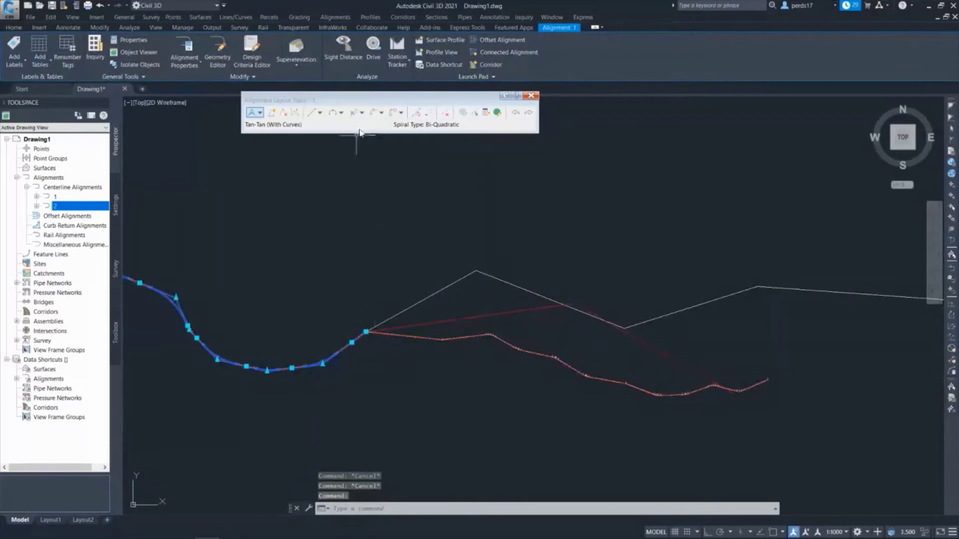
{"action": "left_click", "coordinate": [416, 114]}
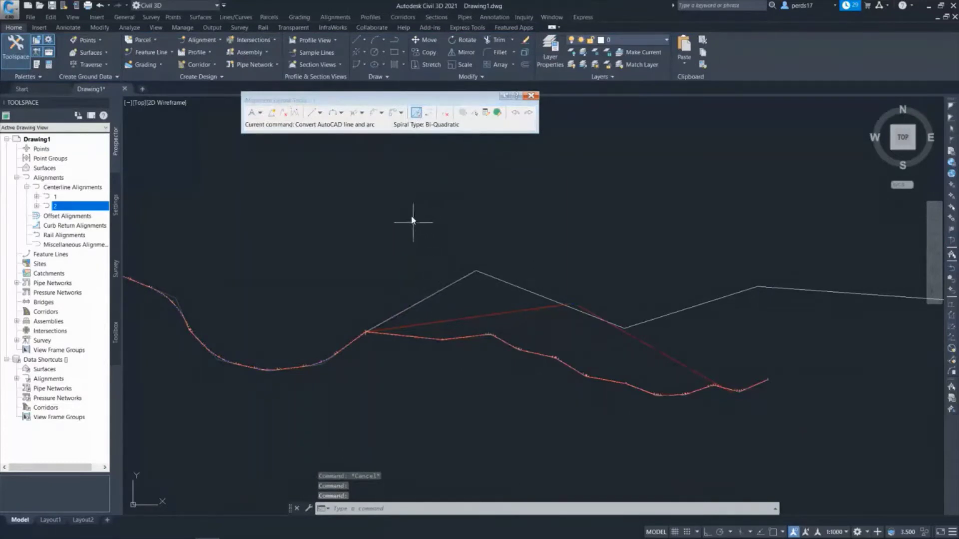
{"action": "left_click_drag", "start_coordinate": [406, 97], "coordinate": [384, 158]}
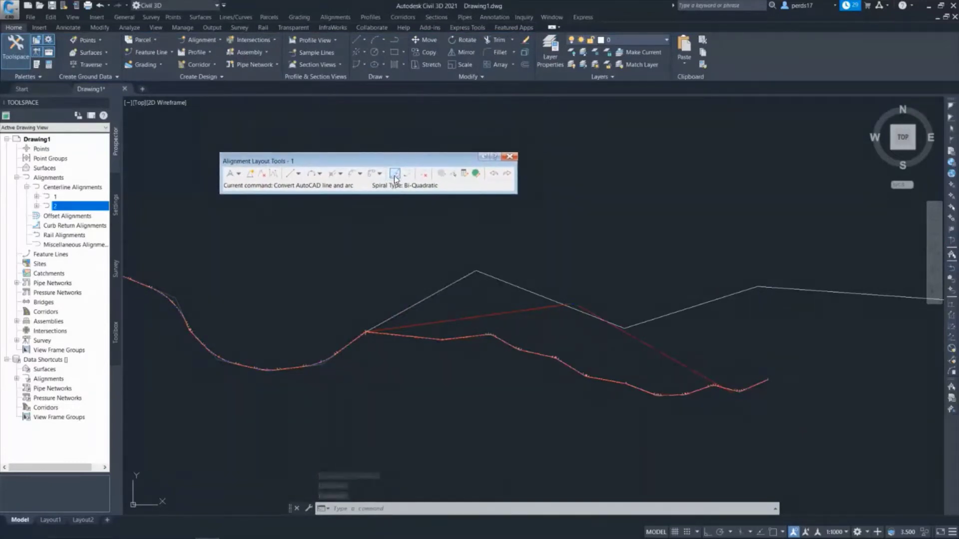
{"action": "left_click", "coordinate": [456, 284]}
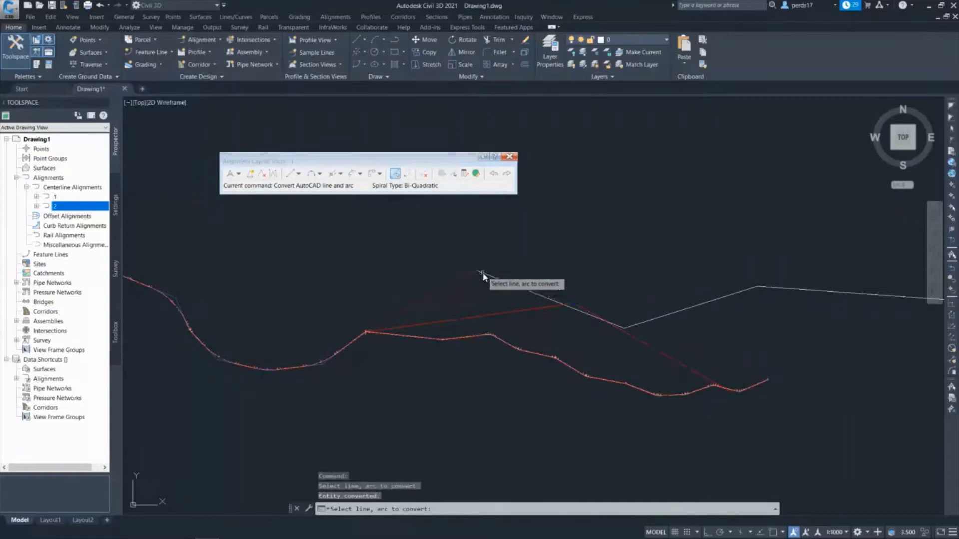
{"action": "left_click", "coordinate": [483, 273]}
{"action": "left_click", "coordinate": [667, 323]}
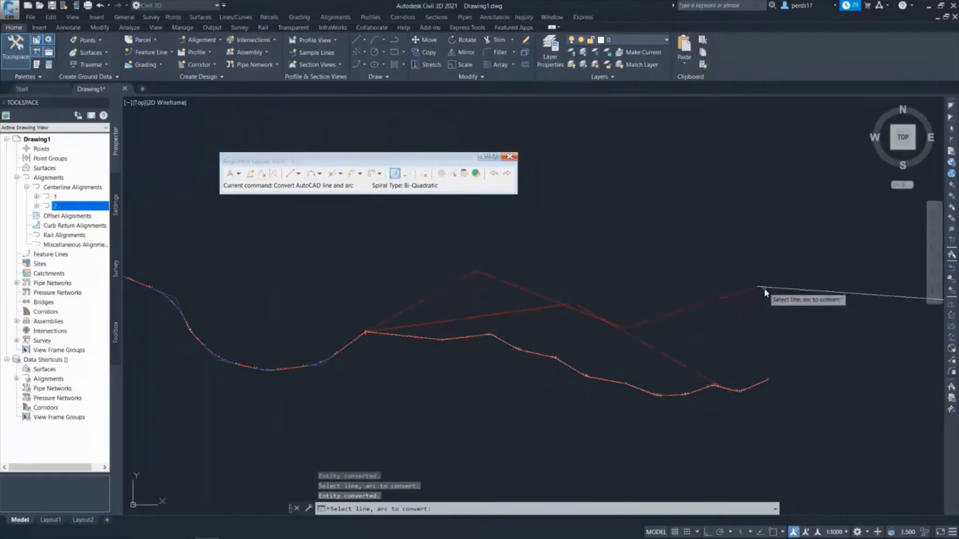
{"action": "left_click", "coordinate": [752, 289]}
{"action": "scroll", "coordinate": [589, 292], "scroll_direction": "down", "scroll_amount": 3}
{"action": "key", "text": "Return"}
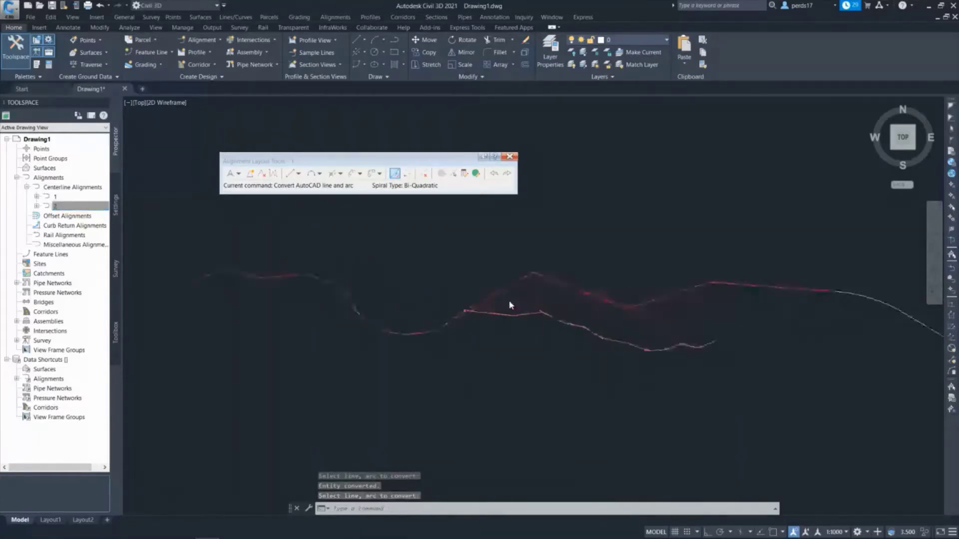
Step: Pan and zoom along the newly converted red segments to check them
{"action": "scroll", "coordinate": [509, 304], "scroll_direction": "up", "scroll_amount": 3}
{"action": "scroll", "coordinate": [459, 314], "scroll_direction": "up", "scroll_amount": 2}
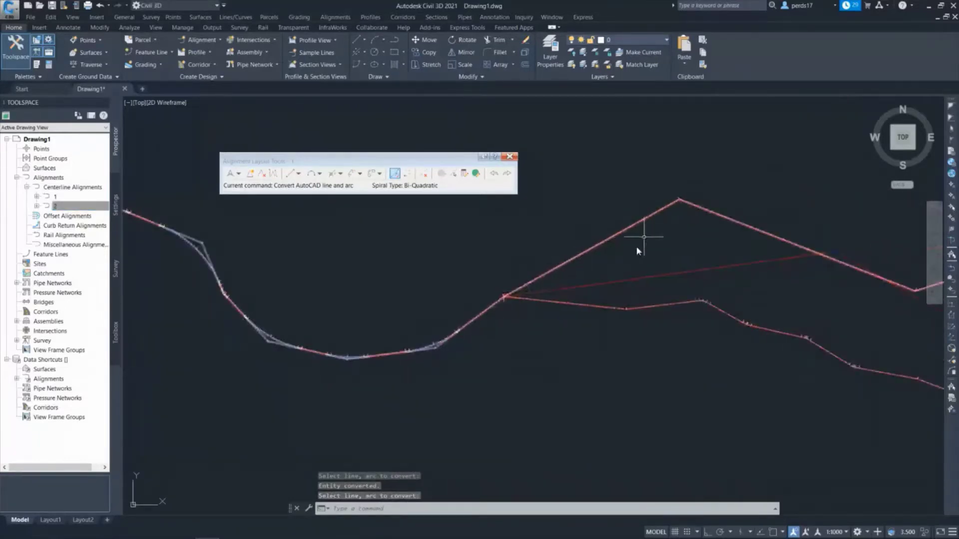
{"action": "mouse_move", "coordinate": [636, 247]}
{"action": "middle_mouse_down"}
{"action": "mouse_move", "coordinate": [472, 309]}
{"action": "mouse_move", "coordinate": [552, 319]}
{"action": "middle_mouse_up"}
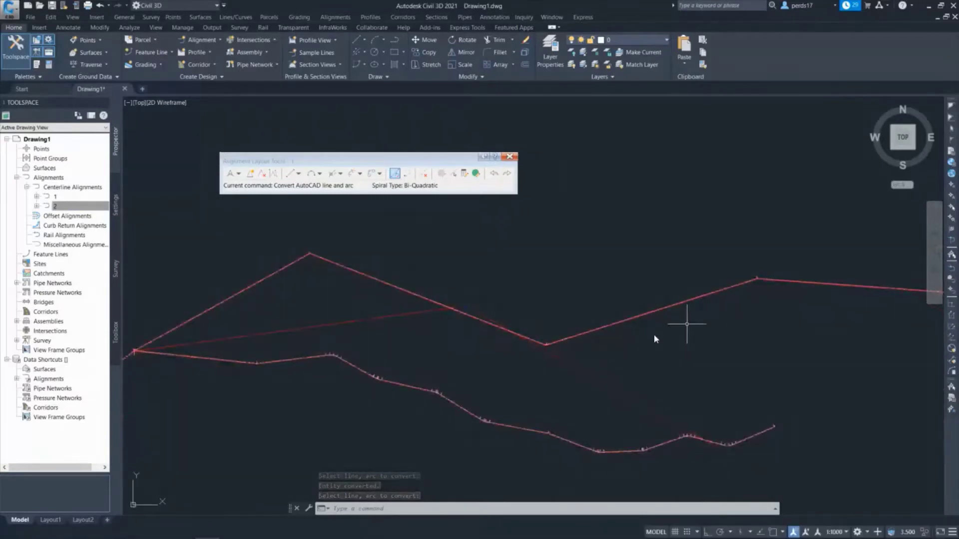
{"action": "middle_click_drag", "start_coordinate": [654, 334], "coordinate": [418, 338]}
{"action": "scroll", "coordinate": [647, 325], "scroll_direction": "down", "scroll_amount": 2}
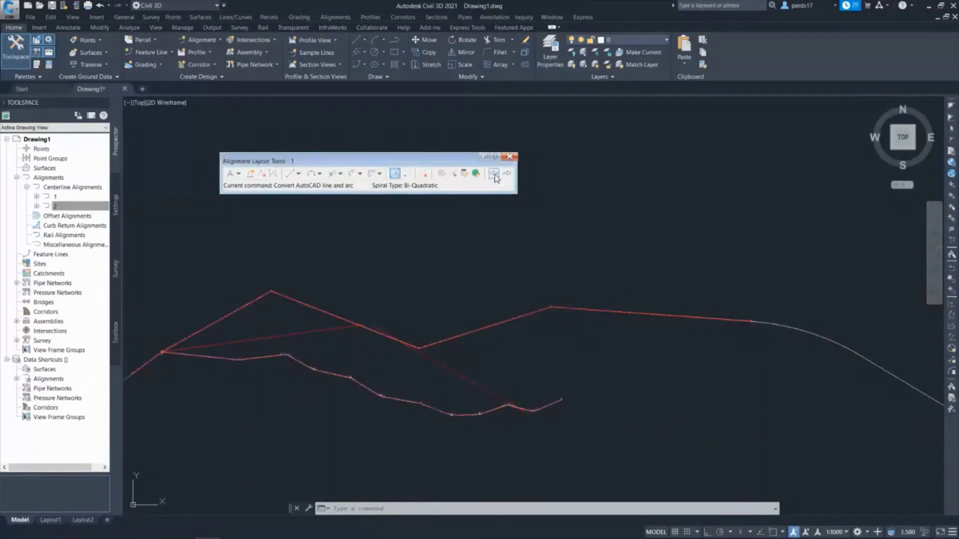
{"action": "scroll", "coordinate": [530, 216], "scroll_direction": "down", "scroll_amount": 4}
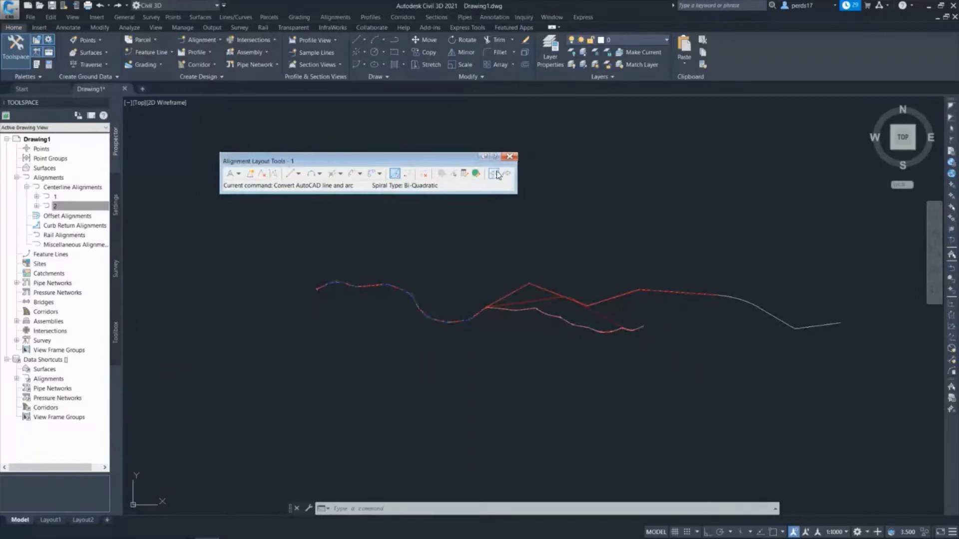
{"action": "scroll", "coordinate": [563, 291], "scroll_direction": "up", "scroll_amount": 4}
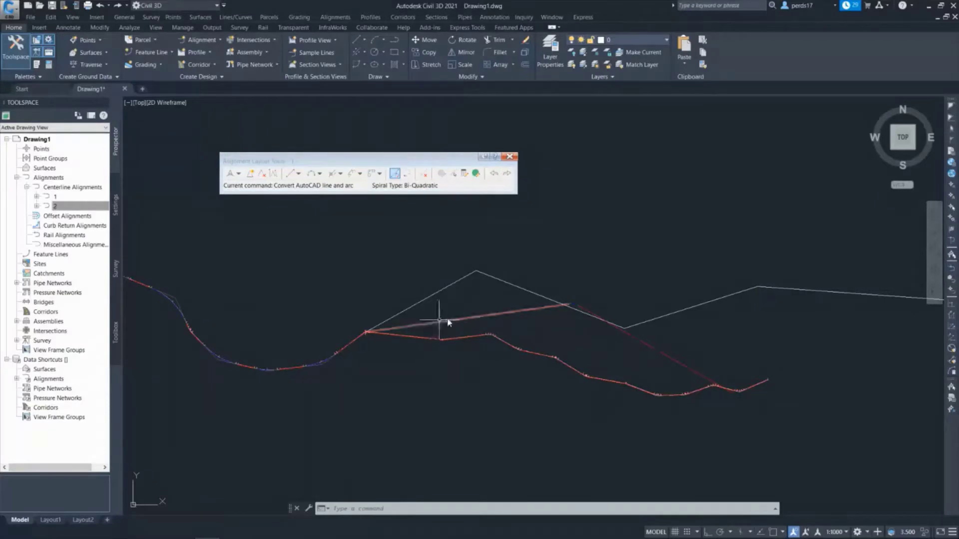
{"action": "left_click", "coordinate": [550, 308]}
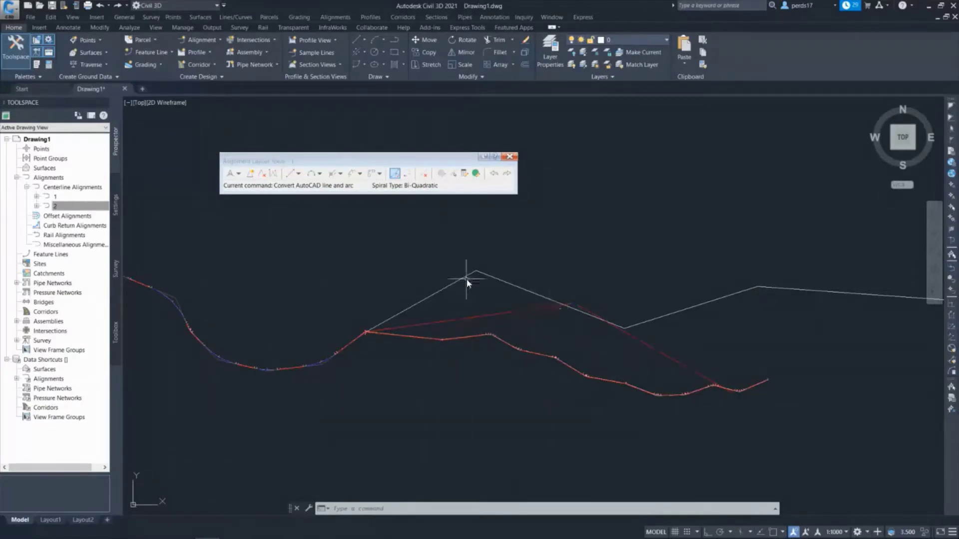
{"action": "left_click", "coordinate": [394, 175]}
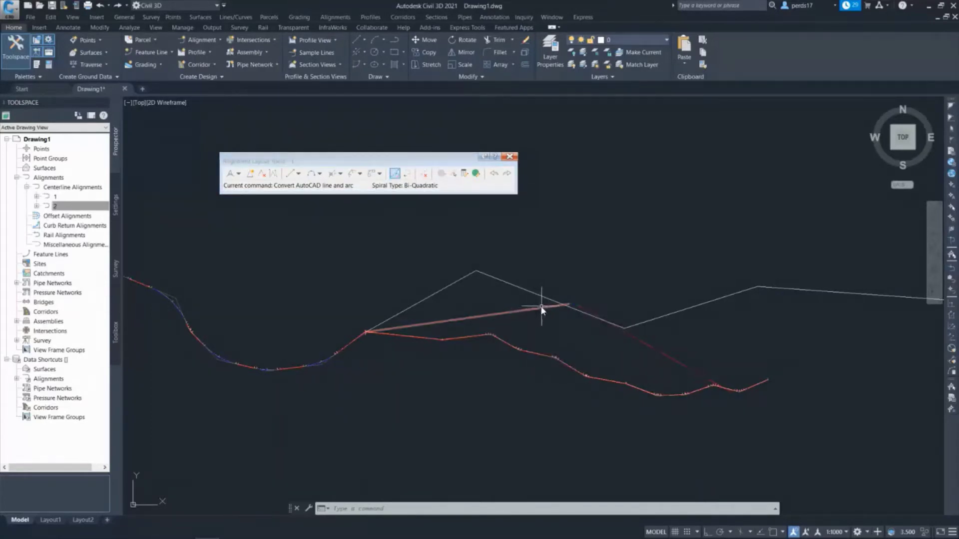
{"action": "scroll", "coordinate": [385, 331], "scroll_direction": "up", "scroll_amount": 4}
{"action": "scroll", "coordinate": [384, 336], "scroll_direction": "up", "scroll_amount": 2}
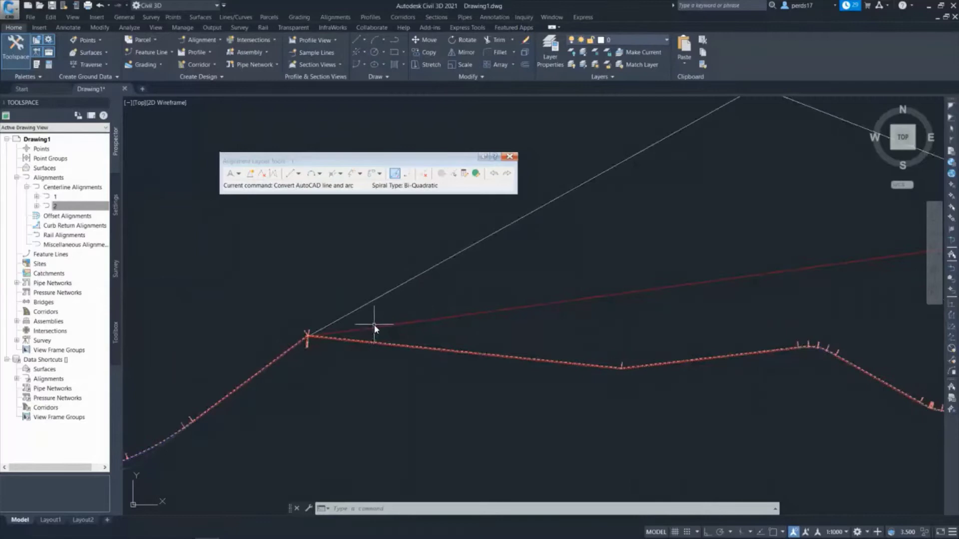
{"action": "left_click", "coordinate": [377, 327]}
{"action": "scroll", "coordinate": [528, 328], "scroll_direction": "down", "scroll_amount": 4}
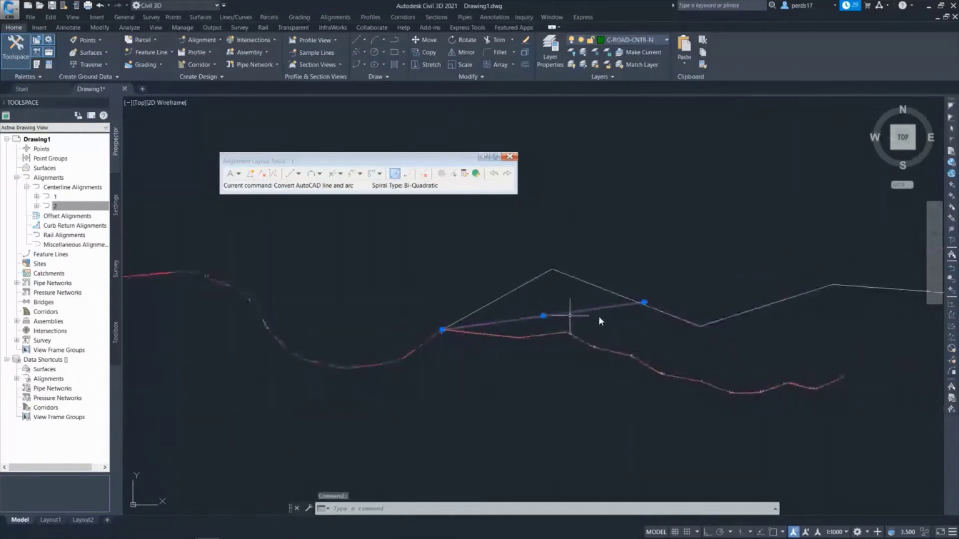
{"action": "scroll", "coordinate": [650, 306], "scroll_direction": "up", "scroll_amount": 3}
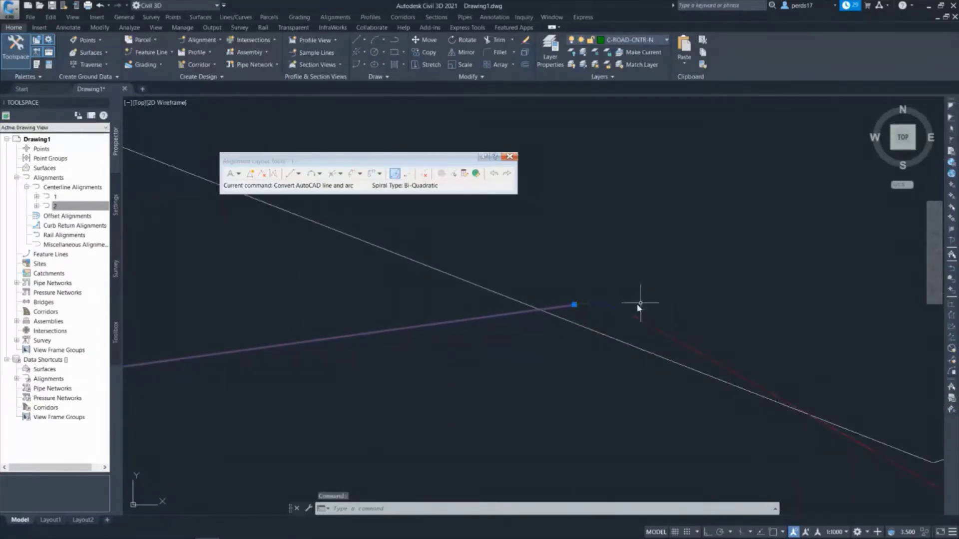
{"action": "scroll", "coordinate": [599, 314], "scroll_direction": "up", "scroll_amount": 2}
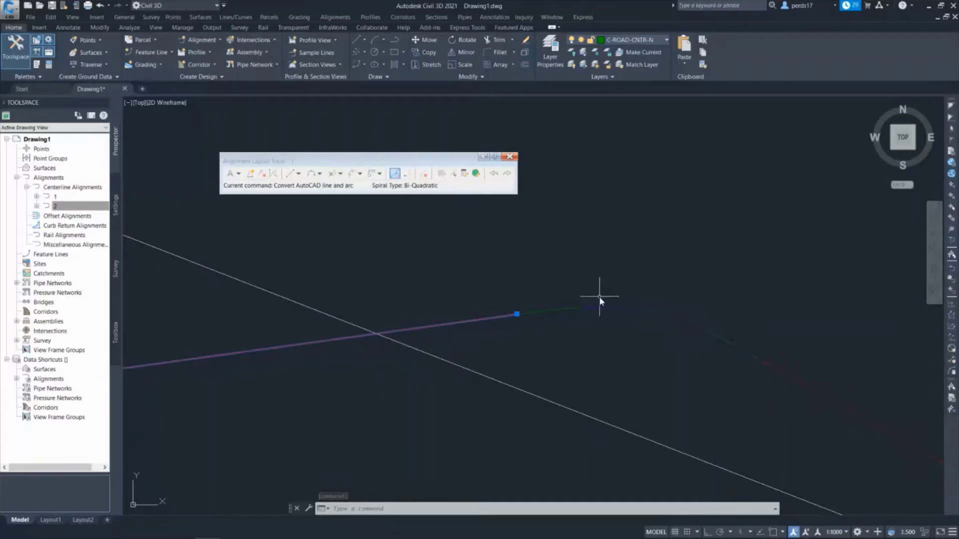
{"action": "key", "text": "Escape"}
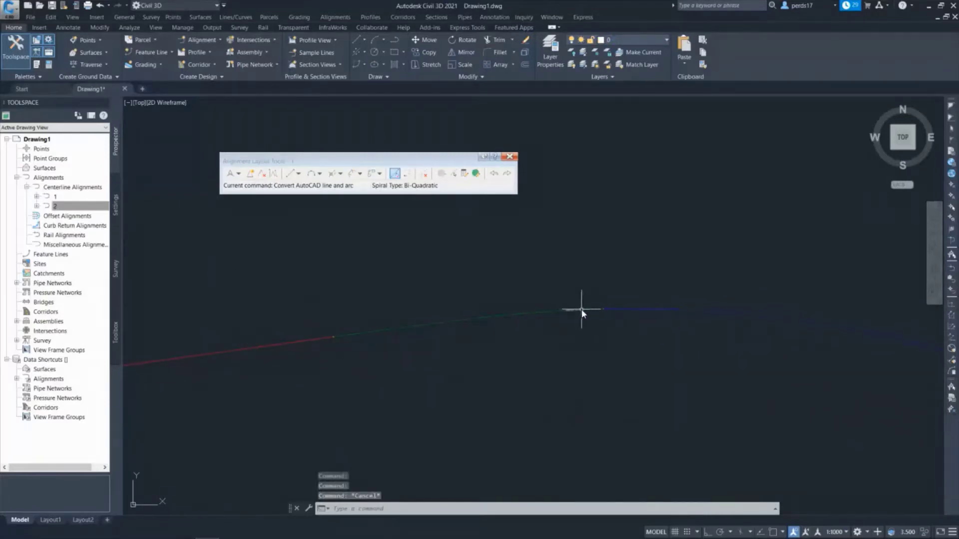
{"action": "left_click", "coordinate": [575, 310]}
{"action": "key", "text": "Escape"}
{"action": "left_click", "coordinate": [564, 312]}
{"action": "left_click", "coordinate": [544, 315]}
{"action": "key", "text": "Escape"}
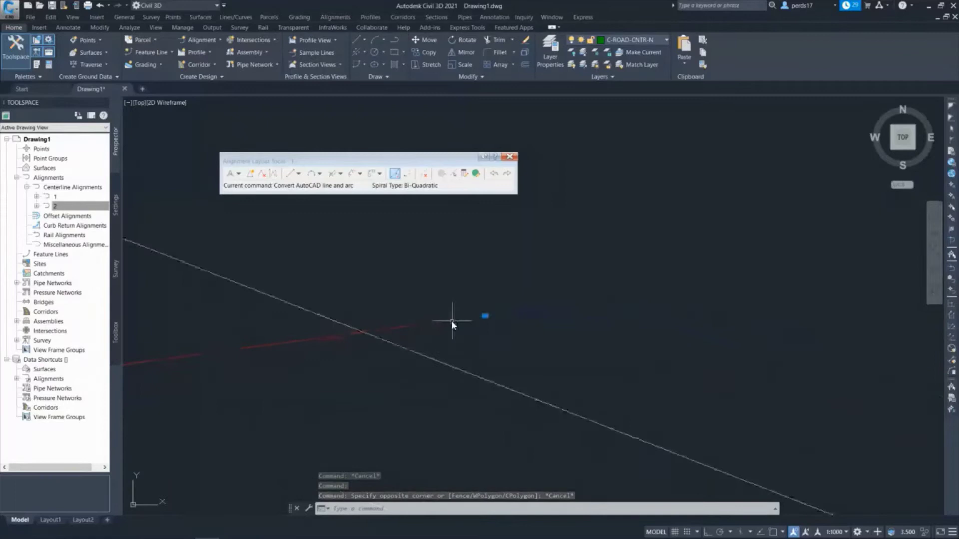
{"action": "key", "text": "Escape"}
{"action": "scroll", "coordinate": [577, 335], "scroll_direction": "down", "scroll_amount": 2}
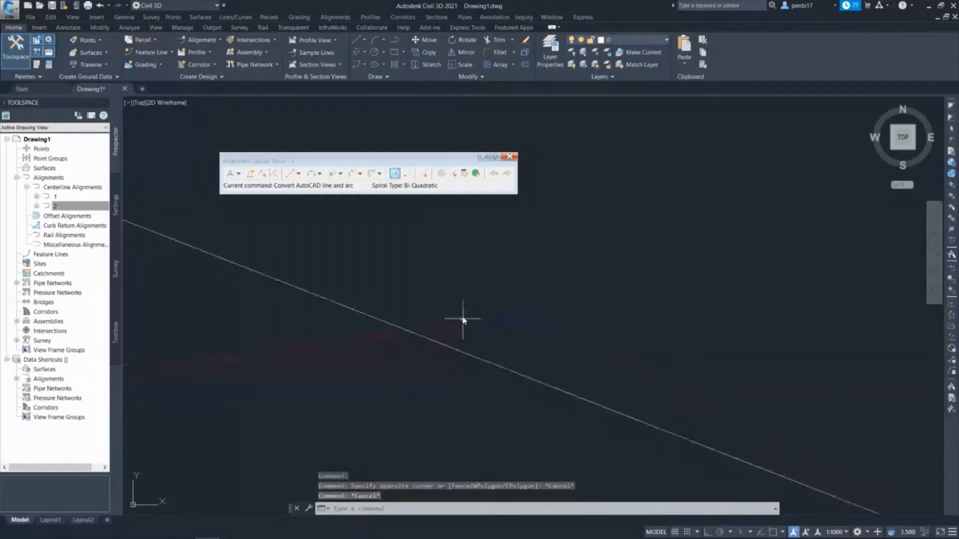
{"action": "scroll", "coordinate": [576, 319], "scroll_direction": "down", "scroll_amount": 2}
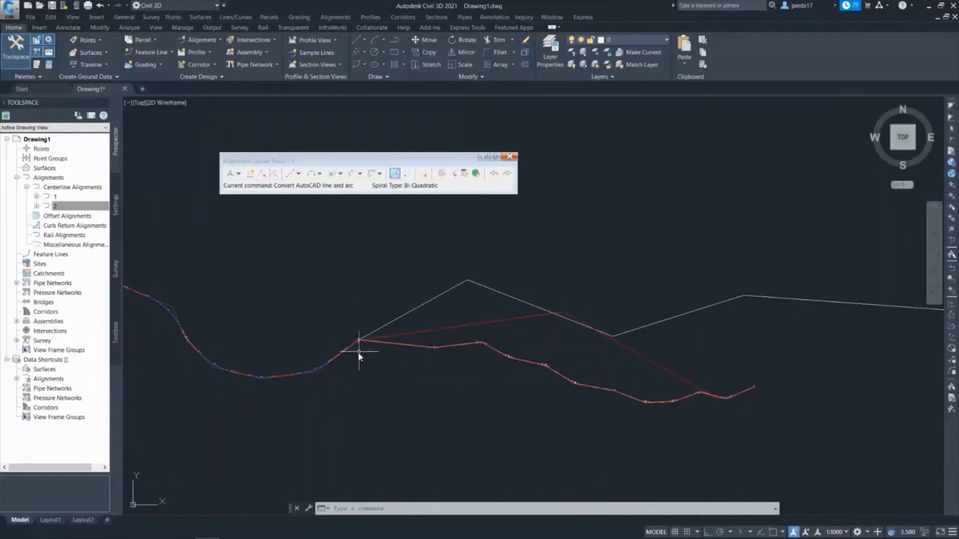
Step: Export alignment 1 to LandXML from its Prospector context menu
{"action": "middle_click_drag", "start_coordinate": [350, 353], "coordinate": [402, 345]}
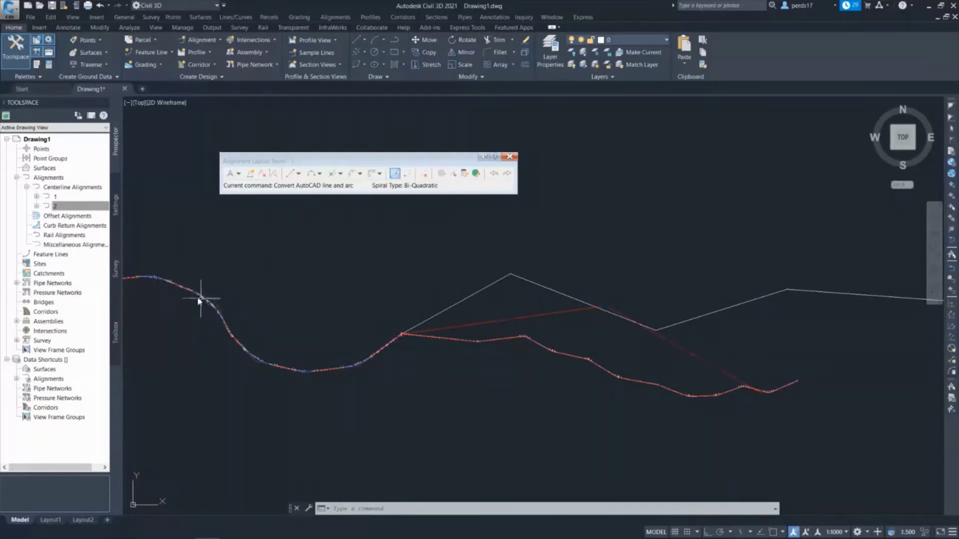
{"action": "right_click", "coordinate": [68, 196]}
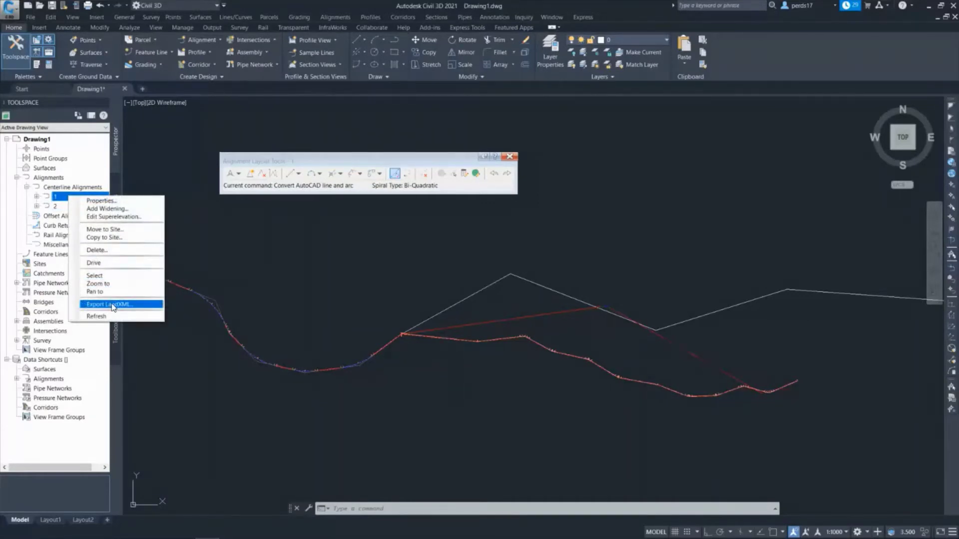
{"action": "left_click", "coordinate": [112, 304]}
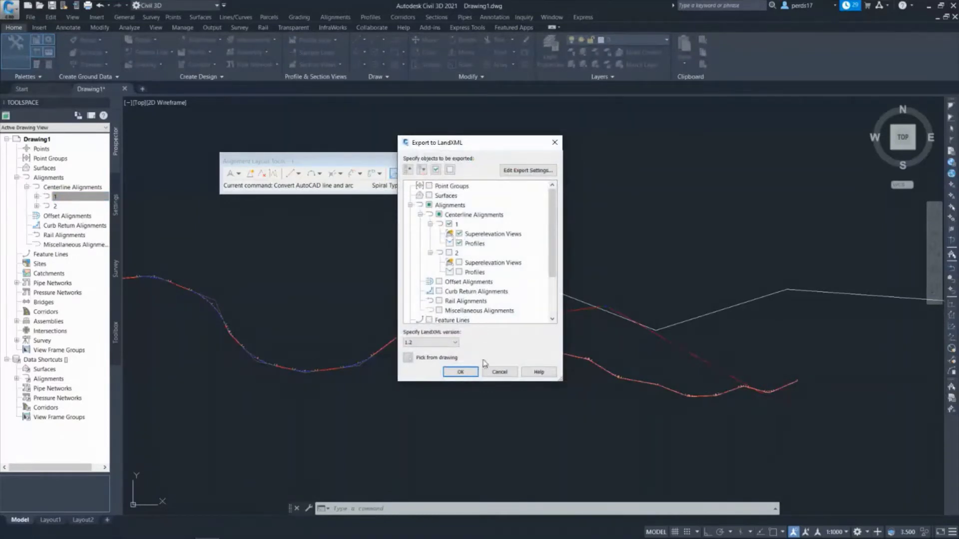
{"action": "left_click", "coordinate": [499, 372]}
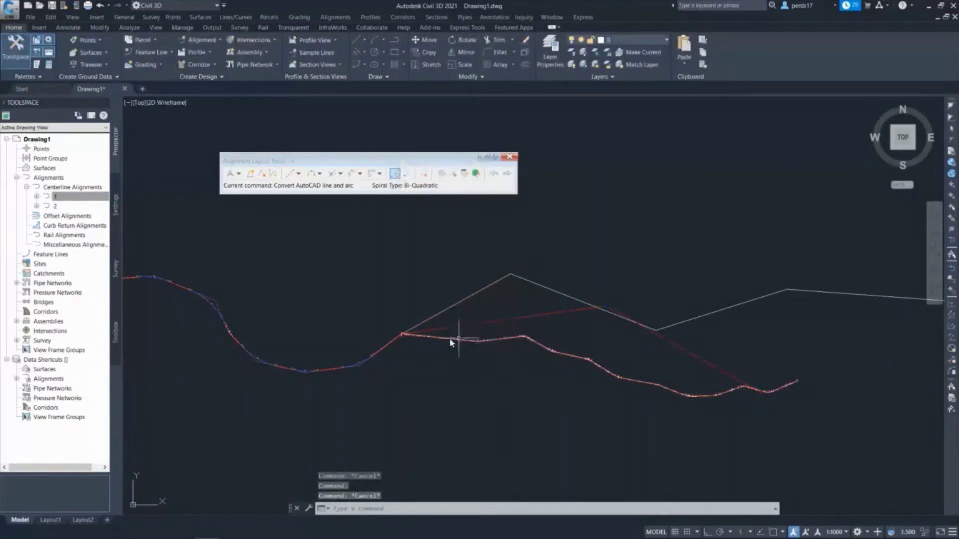
Step: Zoom in and select alignment 2 in the drawing
{"action": "scroll", "coordinate": [439, 340], "scroll_direction": "up", "scroll_amount": 3}
{"action": "scroll", "coordinate": [429, 338], "scroll_direction": "up", "scroll_amount": 3}
{"action": "scroll", "coordinate": [437, 356], "scroll_direction": "up", "scroll_amount": 3}
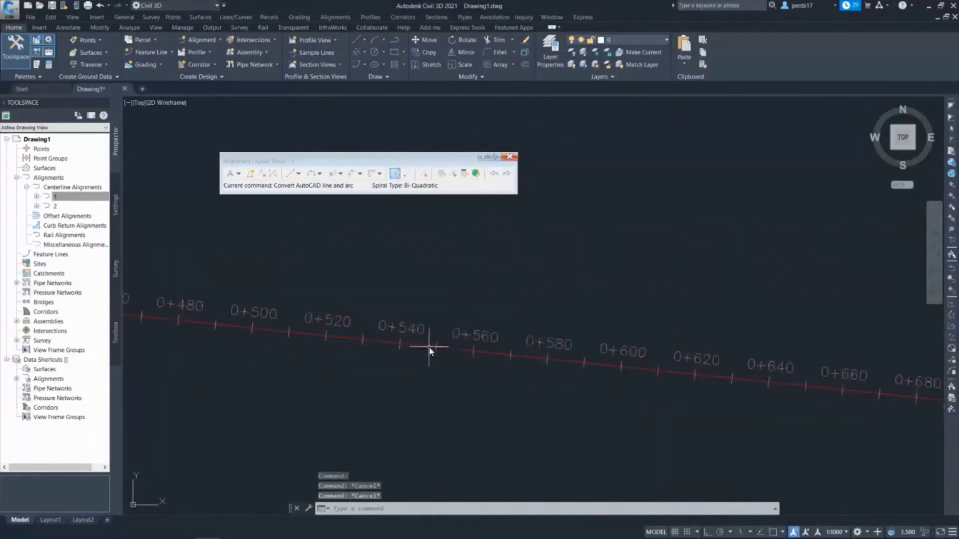
{"action": "left_click", "coordinate": [430, 347]}
Step: Zoom to alignment 2 from Prospector, then place its exported XML in Notepad over the drawing
{"action": "left_click", "coordinate": [69, 206]}
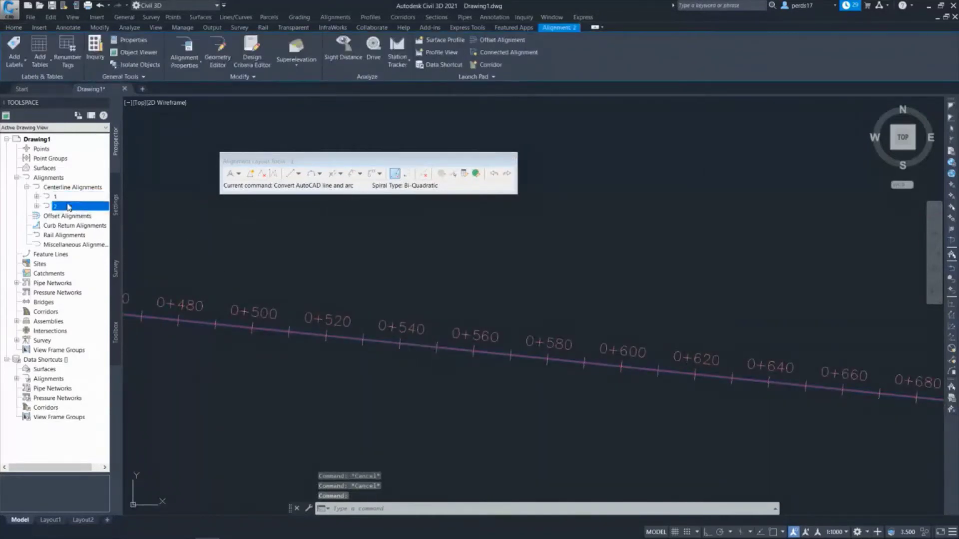
{"action": "right_click", "coordinate": [69, 206]}
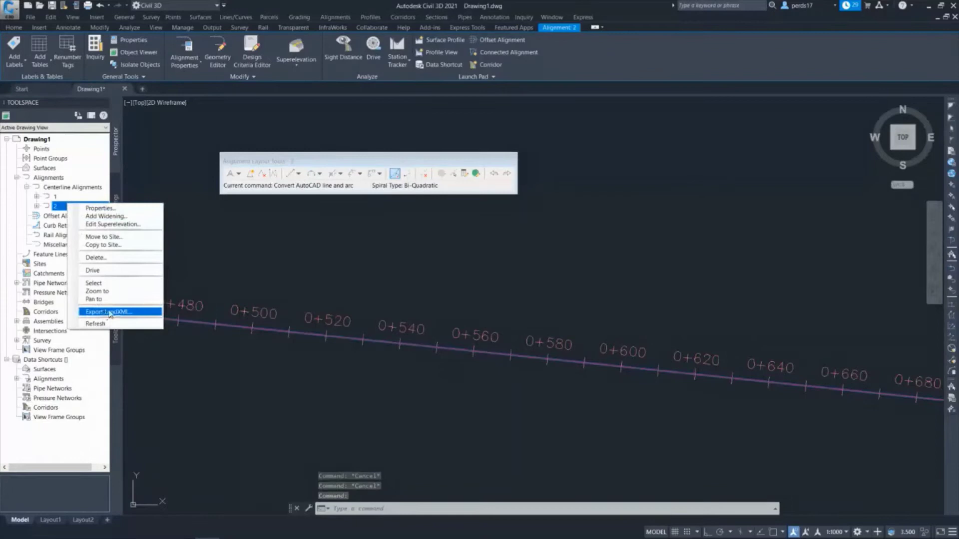
{"action": "left_click", "coordinate": [96, 291]}
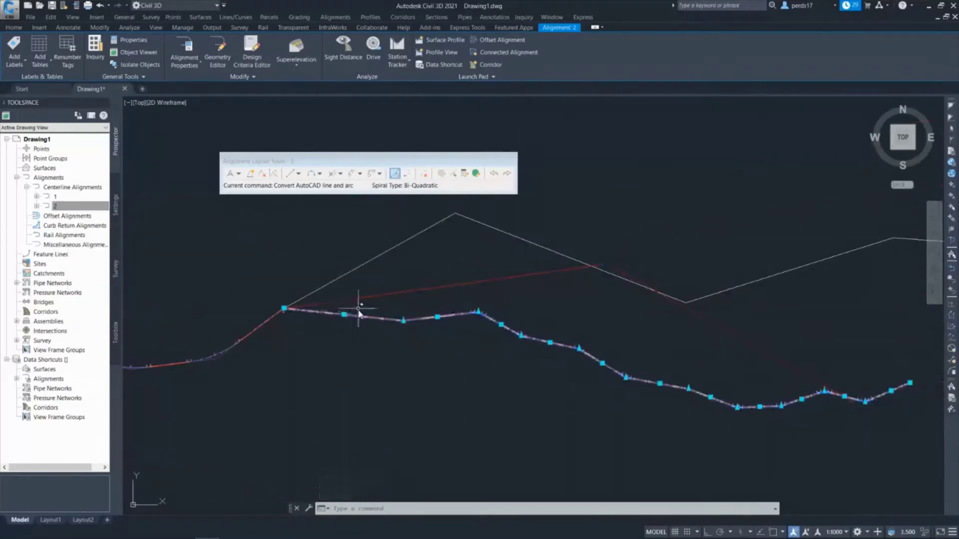
{"action": "key", "text": "Escape"}
{"action": "key", "text": "Escape"}
{"action": "scroll", "coordinate": [350, 312], "scroll_direction": "down", "scroll_amount": 2}
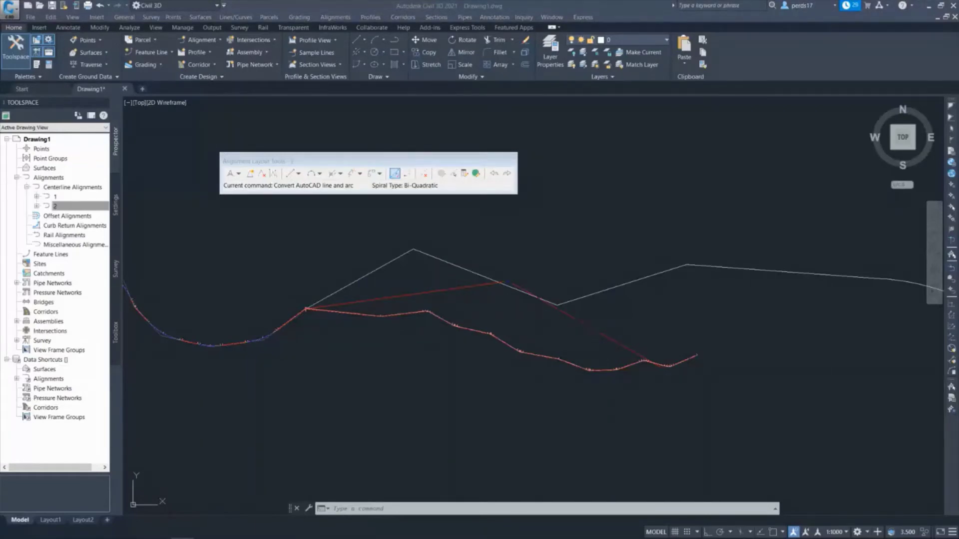
{"action": "mouse_move", "coordinate": [0, 129]}
{"action": "left_mouse_down"}
{"action": "mouse_move", "coordinate": [630, 129]}
{"action": "mouse_move", "coordinate": [635, 217]}
{"action": "left_mouse_up"}
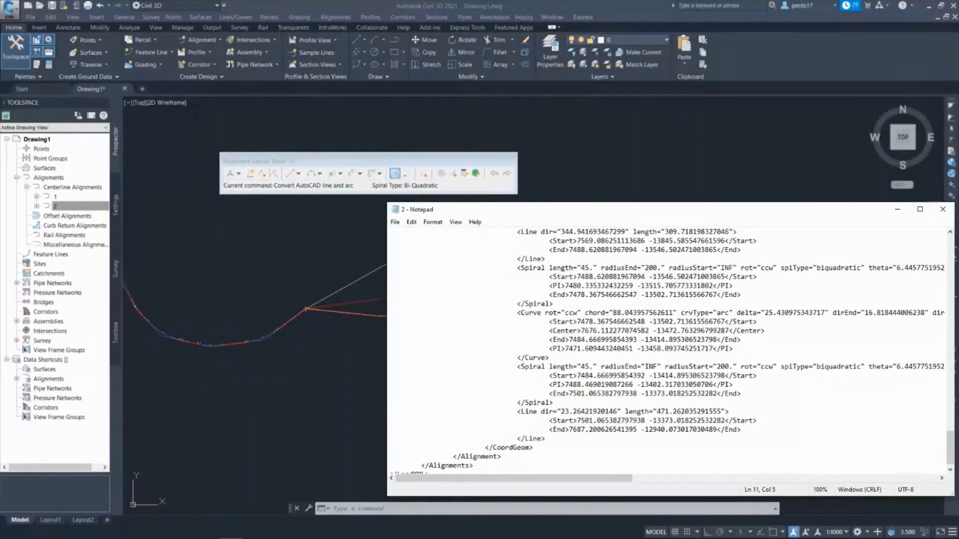
Step: Bring alignment 1's XML window forward and scroll through the file
{"action": "left_click_drag", "start_coordinate": [0, 35], "coordinate": [253, 25]}
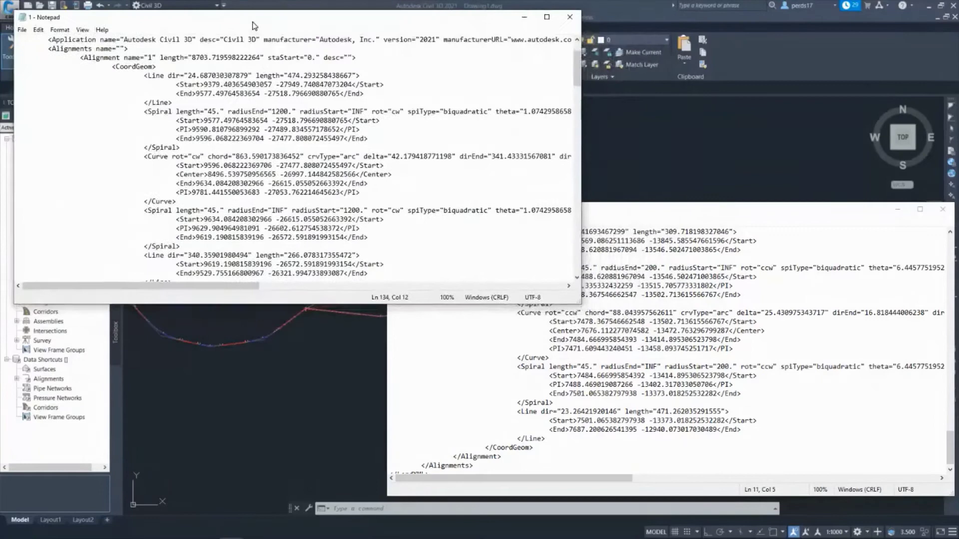
{"action": "scroll", "coordinate": [196, 94], "scroll_direction": "up", "scroll_amount": 2}
{"action": "scroll", "coordinate": [204, 103], "scroll_direction": "down", "scroll_amount": 5}
{"action": "scroll", "coordinate": [216, 112], "scroll_direction": "up", "scroll_amount": 3}
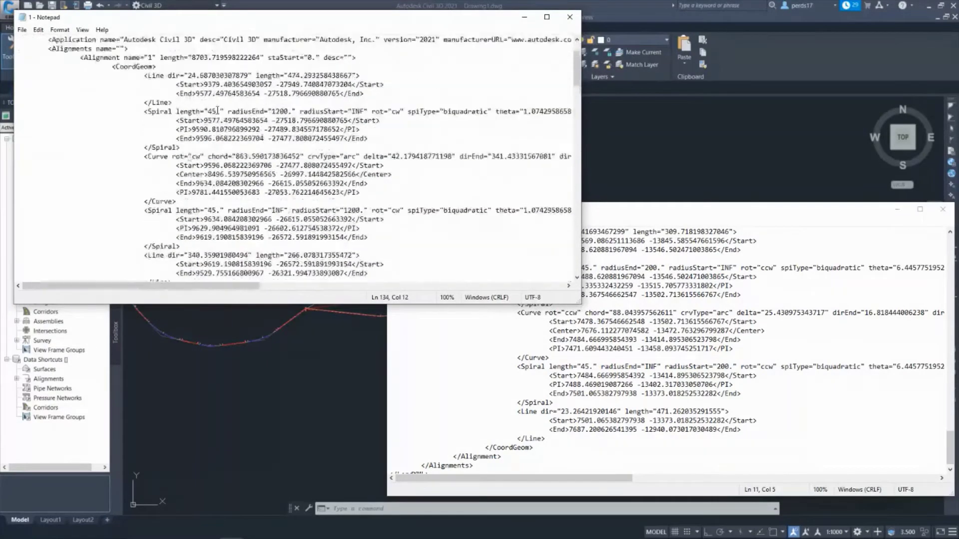
{"action": "scroll", "coordinate": [185, 107], "scroll_direction": "down", "scroll_amount": 1}
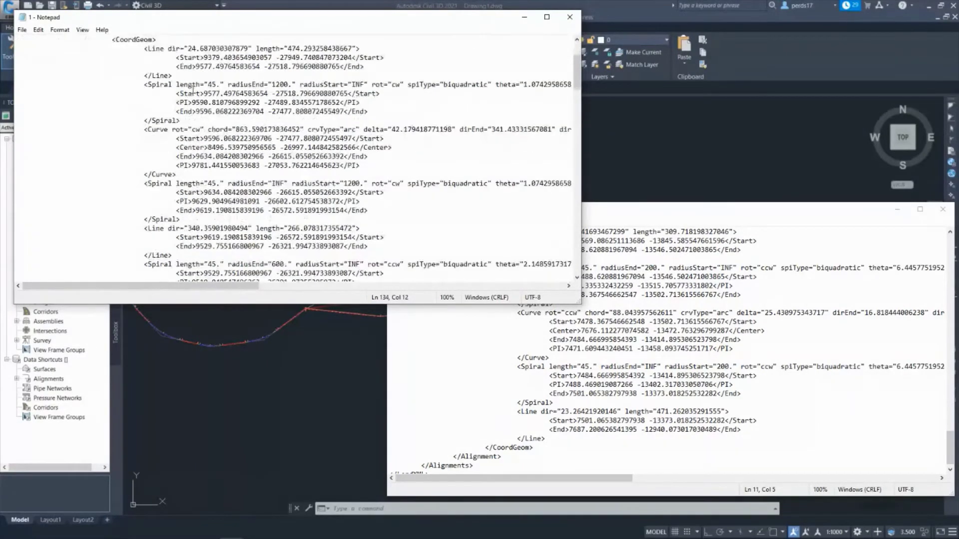
{"action": "scroll", "coordinate": [193, 89], "scroll_direction": "up", "scroll_amount": 1}
{"action": "scroll", "coordinate": [160, 75], "scroll_direction": "down", "scroll_amount": 1}
{"action": "scroll", "coordinate": [163, 85], "scroll_direction": "down", "scroll_amount": 3}
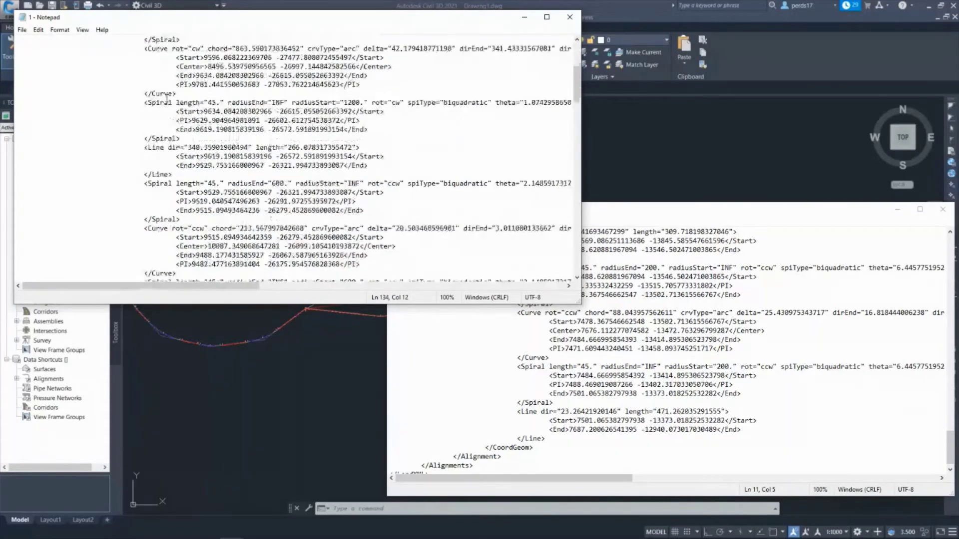
{"action": "scroll", "coordinate": [170, 97], "scroll_direction": "down", "scroll_amount": 3}
{"action": "scroll", "coordinate": [176, 120], "scroll_direction": "down", "scroll_amount": 3}
{"action": "scroll", "coordinate": [174, 128], "scroll_direction": "up", "scroll_amount": 2}
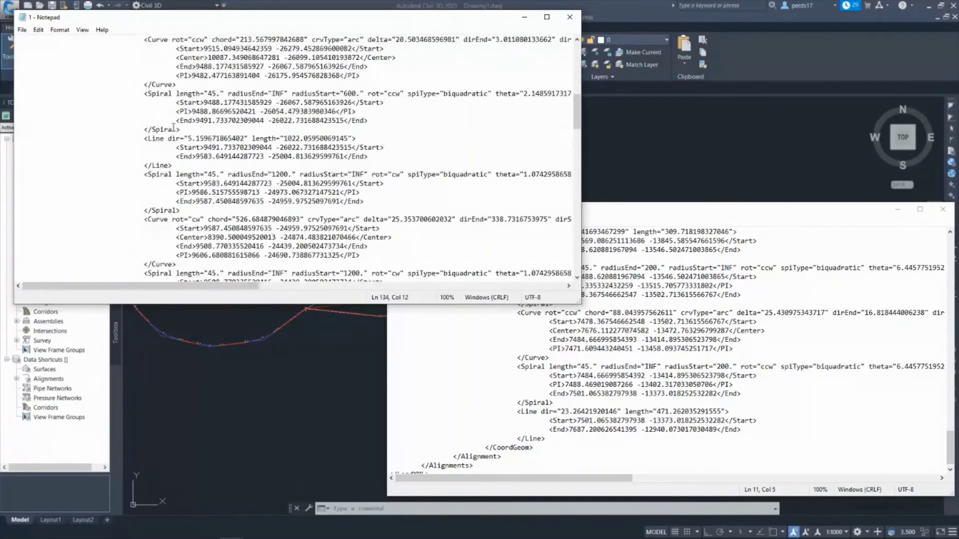
{"action": "scroll", "coordinate": [175, 144], "scroll_direction": "up", "scroll_amount": 2}
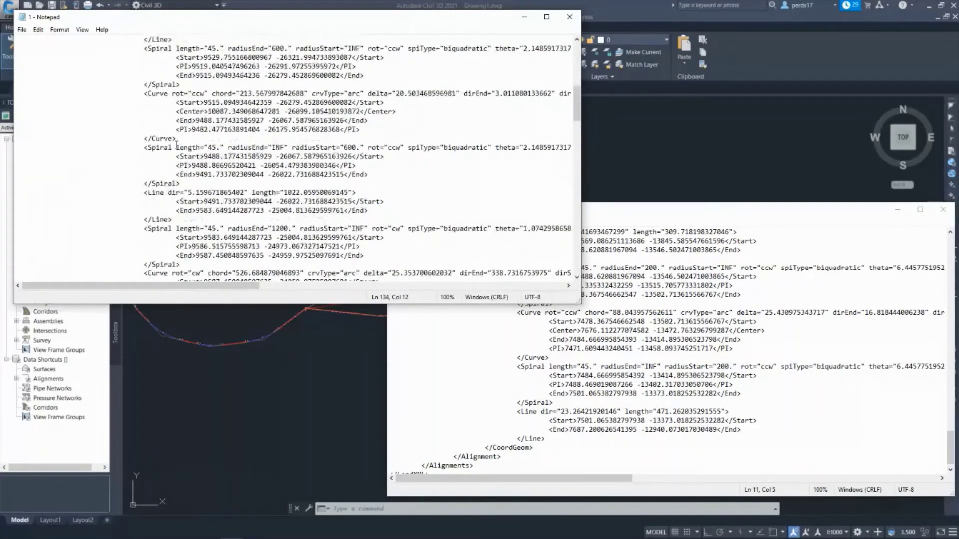
{"action": "scroll", "coordinate": [172, 142], "scroll_direction": "up", "scroll_amount": 2}
{"action": "scroll", "coordinate": [171, 141], "scroll_direction": "up", "scroll_amount": 2}
{"action": "scroll", "coordinate": [169, 139], "scroll_direction": "up", "scroll_amount": 2}
{"action": "scroll", "coordinate": [165, 135], "scroll_direction": "up", "scroll_amount": 2}
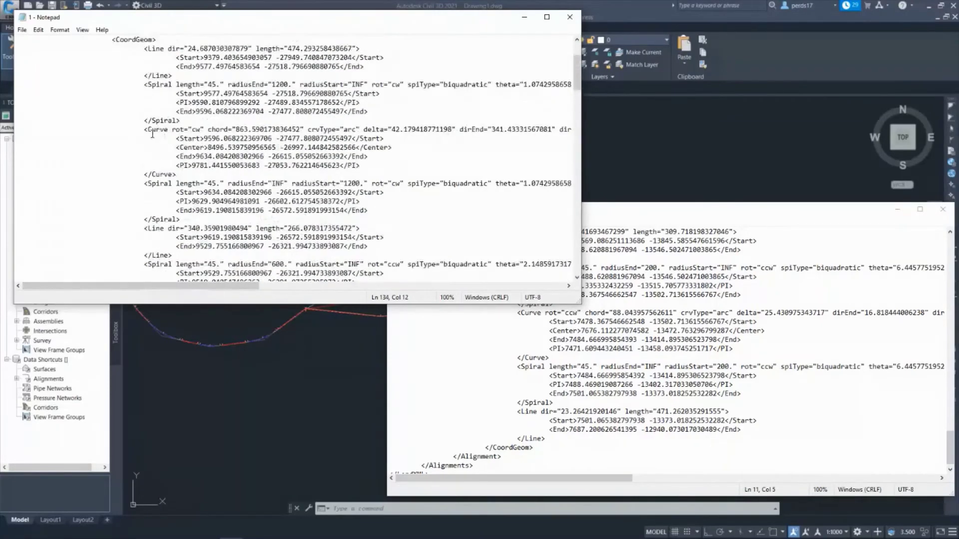
{"action": "scroll", "coordinate": [142, 127], "scroll_direction": "up", "scroll_amount": 2}
Step: Highlight the CoordGeom start tag and scroll down to the end of its geometry
{"action": "left_click_drag", "start_coordinate": [121, 94], "coordinate": [145, 95]}
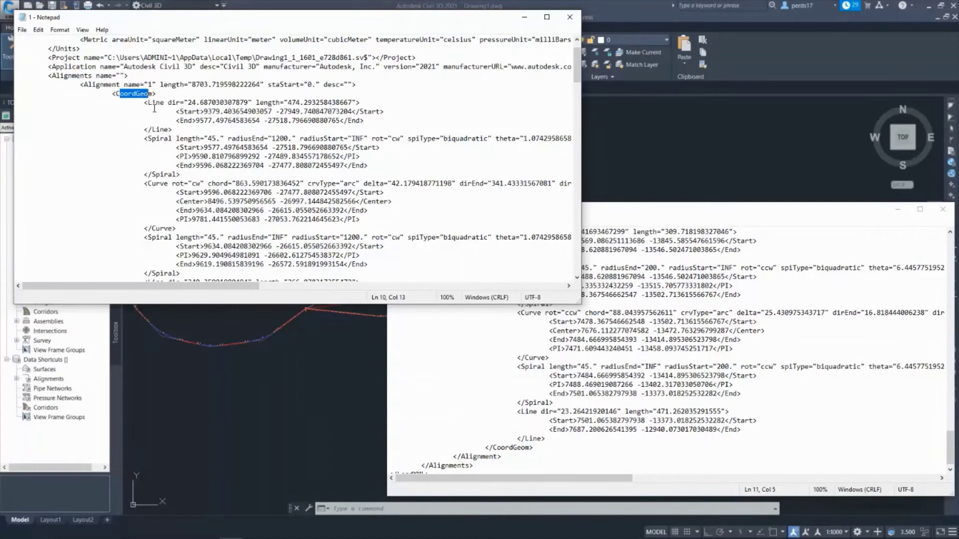
{"action": "scroll", "coordinate": [154, 109], "scroll_direction": "down", "scroll_amount": 1}
{"action": "scroll", "coordinate": [157, 102], "scroll_direction": "down", "scroll_amount": 3}
{"action": "scroll", "coordinate": [155, 101], "scroll_direction": "down", "scroll_amount": 3}
{"action": "scroll", "coordinate": [165, 115], "scroll_direction": "down", "scroll_amount": 3}
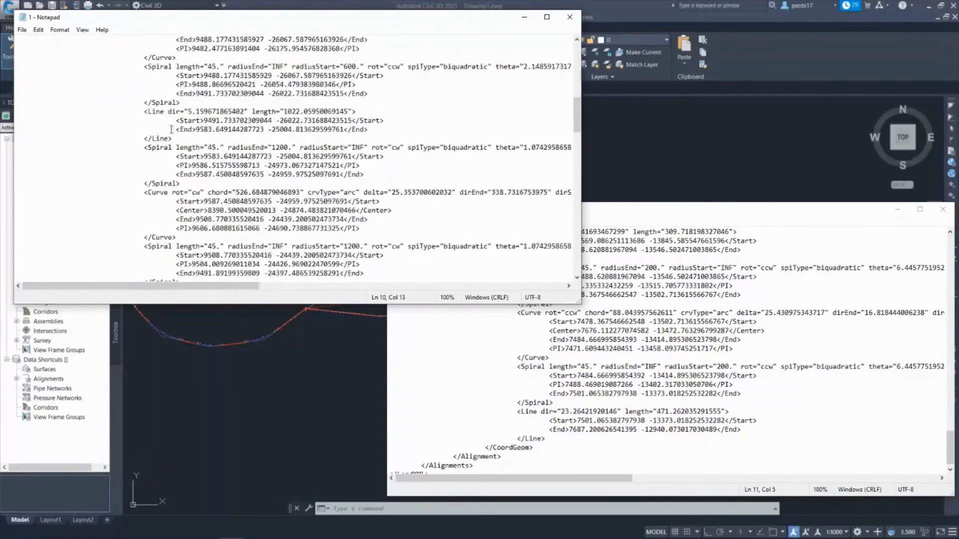
{"action": "scroll", "coordinate": [171, 130], "scroll_direction": "down", "scroll_amount": 3}
{"action": "scroll", "coordinate": [171, 134], "scroll_direction": "down", "scroll_amount": 3}
{"action": "scroll", "coordinate": [171, 138], "scroll_direction": "down", "scroll_amount": 3}
{"action": "scroll", "coordinate": [172, 142], "scroll_direction": "down", "scroll_amount": 3}
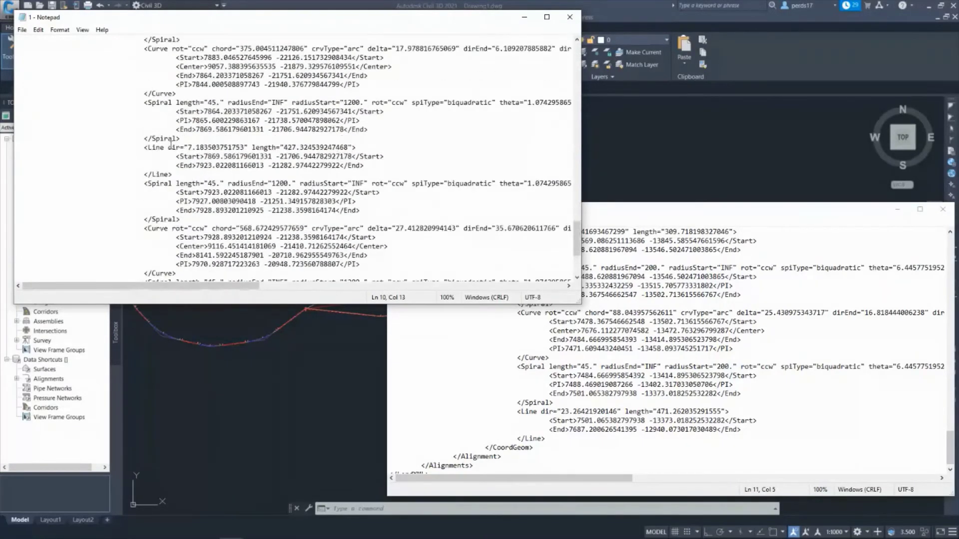
{"action": "scroll", "coordinate": [171, 146], "scroll_direction": "down", "scroll_amount": 5}
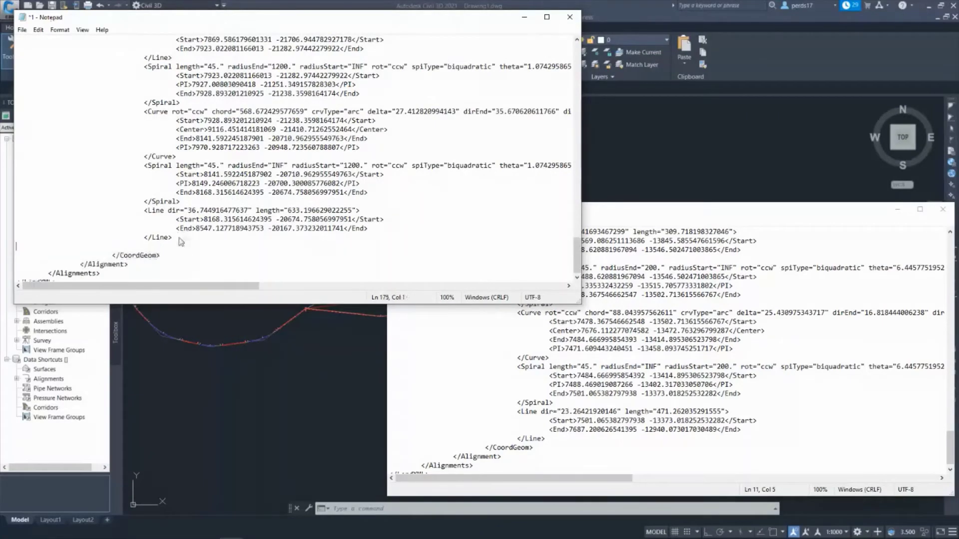
Step: Select alignment 2's Line, Spiral and Curve elements in its XML file
{"action": "left_click", "coordinate": [567, 307]}
{"action": "scroll", "coordinate": [567, 306], "scroll_direction": "up", "scroll_amount": 5}
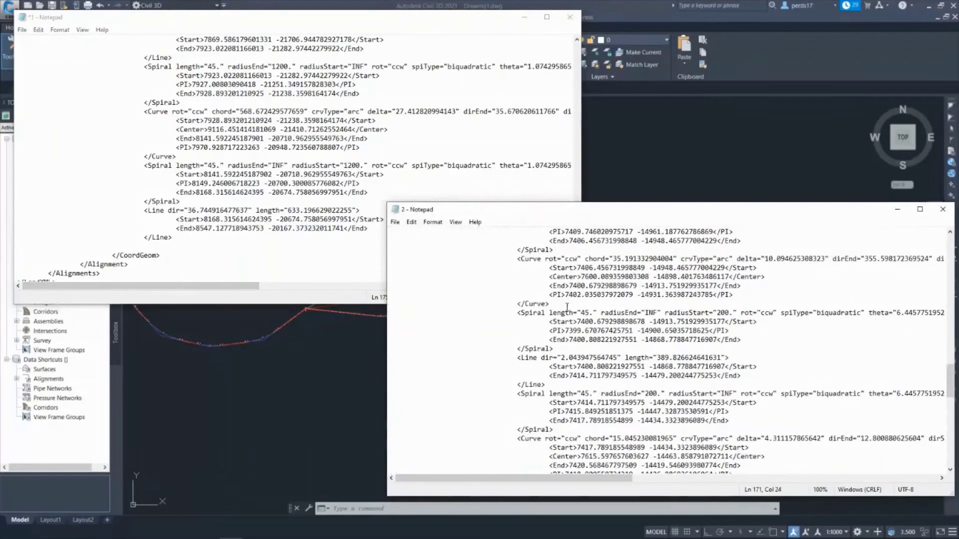
{"action": "scroll", "coordinate": [567, 307], "scroll_direction": "up", "scroll_amount": 5}
{"action": "scroll", "coordinate": [559, 300], "scroll_direction": "up", "scroll_amount": 5}
{"action": "scroll", "coordinate": [543, 289], "scroll_direction": "up", "scroll_amount": 5}
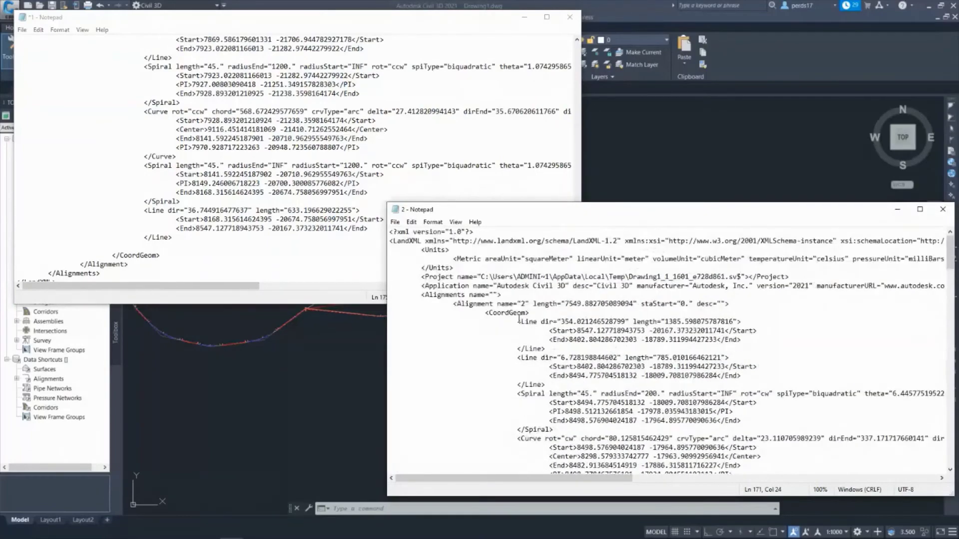
{"action": "left_click_drag", "start_coordinate": [520, 322], "coordinate": [550, 349]}
{"action": "scroll", "coordinate": [560, 360], "scroll_direction": "down", "scroll_amount": 5}
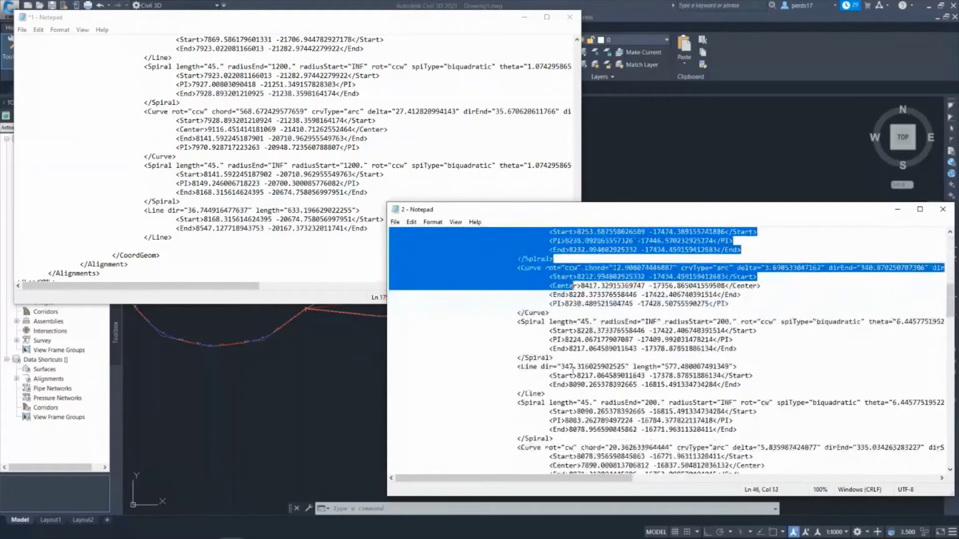
{"action": "left_click", "coordinate": [572, 370]}
{"action": "scroll", "coordinate": [575, 349], "scroll_direction": "down", "scroll_amount": 10}
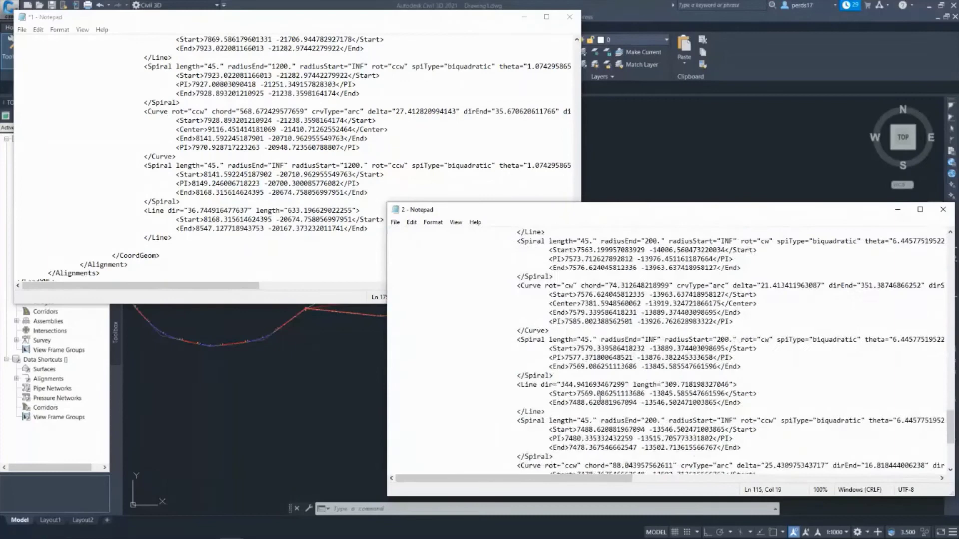
{"action": "left_click", "coordinate": [600, 397], "text": "shift"}
{"action": "left_click_drag", "start_coordinate": [600, 397], "coordinate": [598, 428]}
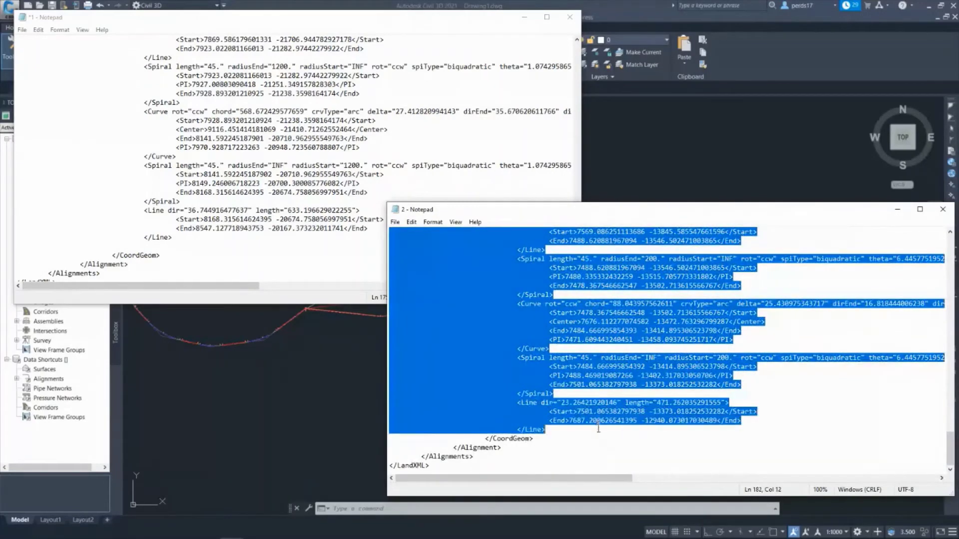
Step: Paste the geometry after alignment 1's last Line in 1.xml and indent it to match
{"action": "left_click", "coordinate": [157, 247]}
{"action": "key", "text": "ctrl+v"}
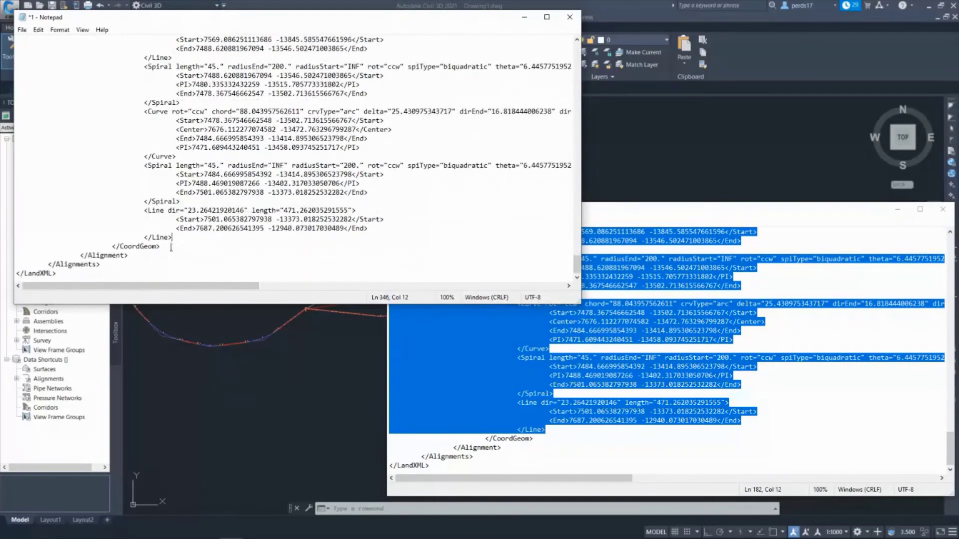
{"action": "scroll", "coordinate": [135, 199], "scroll_direction": "up", "scroll_amount": 5}
{"action": "scroll", "coordinate": [134, 198], "scroll_direction": "up", "scroll_amount": 5}
{"action": "scroll", "coordinate": [135, 198], "scroll_direction": "up", "scroll_amount": 3}
{"action": "scroll", "coordinate": [135, 198], "scroll_direction": "up", "scroll_amount": 3}
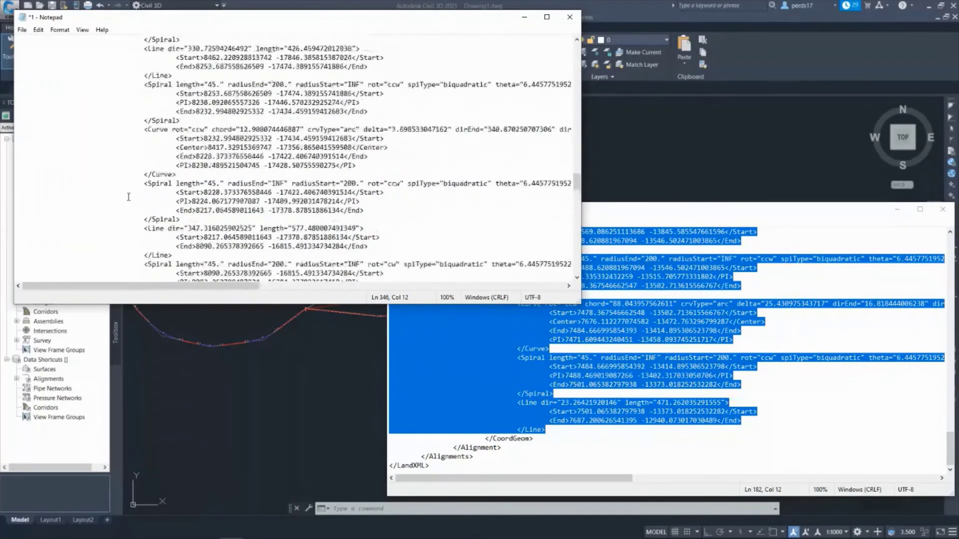
{"action": "scroll", "coordinate": [100, 190], "scroll_direction": "up", "scroll_amount": 3}
{"action": "scroll", "coordinate": [60, 182], "scroll_direction": "up", "scroll_amount": 3}
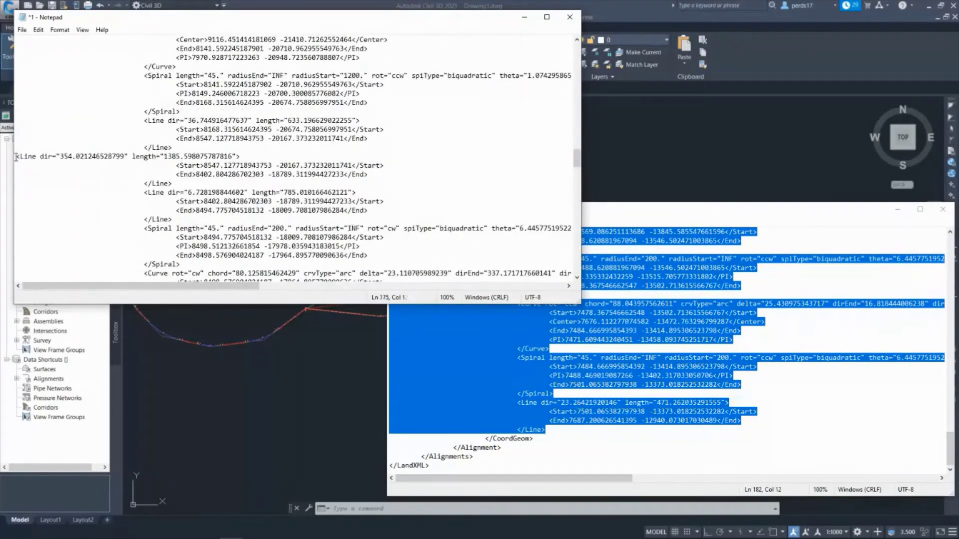
{"action": "key", "text": "Tab"}
{"action": "key", "text": "Tab"}
{"action": "key", "text": "Tab"}
{"action": "key", "text": "Tab"}
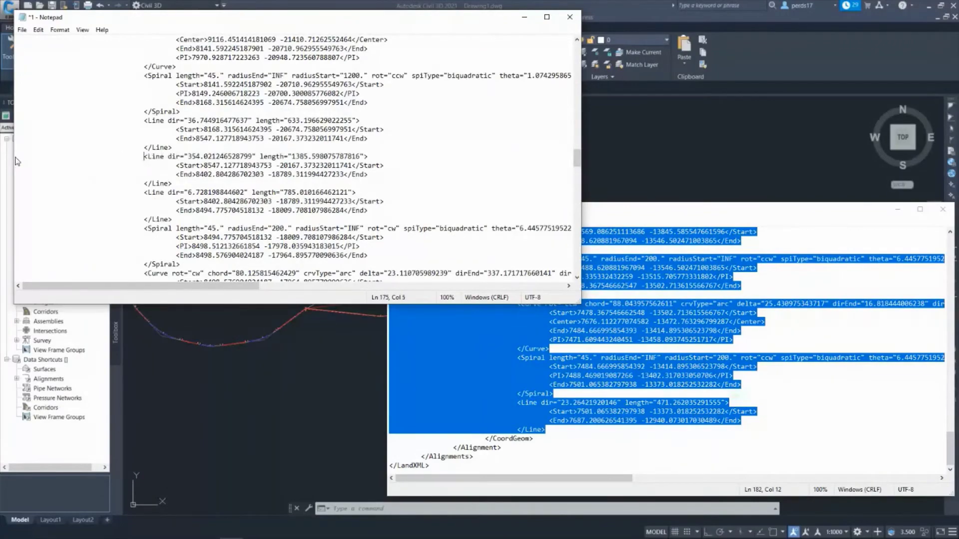
Step: Close 1.xml in Notepad, saving the changes
{"action": "scroll", "coordinate": [125, 140], "scroll_direction": "down", "scroll_amount": 3}
{"action": "scroll", "coordinate": [140, 154], "scroll_direction": "down", "scroll_amount": 3}
{"action": "scroll", "coordinate": [155, 167], "scroll_direction": "down", "scroll_amount": 3}
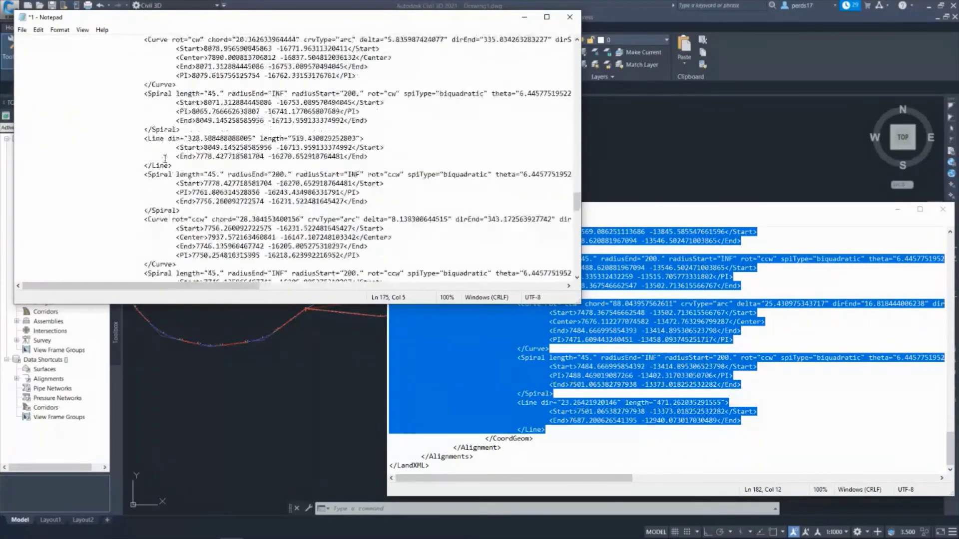
{"action": "scroll", "coordinate": [169, 179], "scroll_direction": "down", "scroll_amount": 3}
{"action": "scroll", "coordinate": [169, 178], "scroll_direction": "down", "scroll_amount": 5}
{"action": "scroll", "coordinate": [185, 183], "scroll_direction": "down", "scroll_amount": 3}
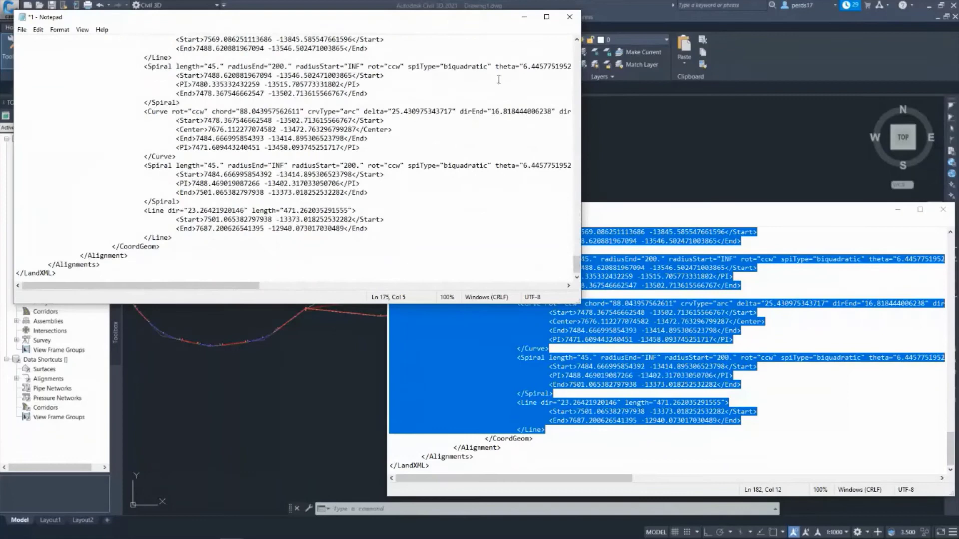
{"action": "left_click", "coordinate": [569, 17]}
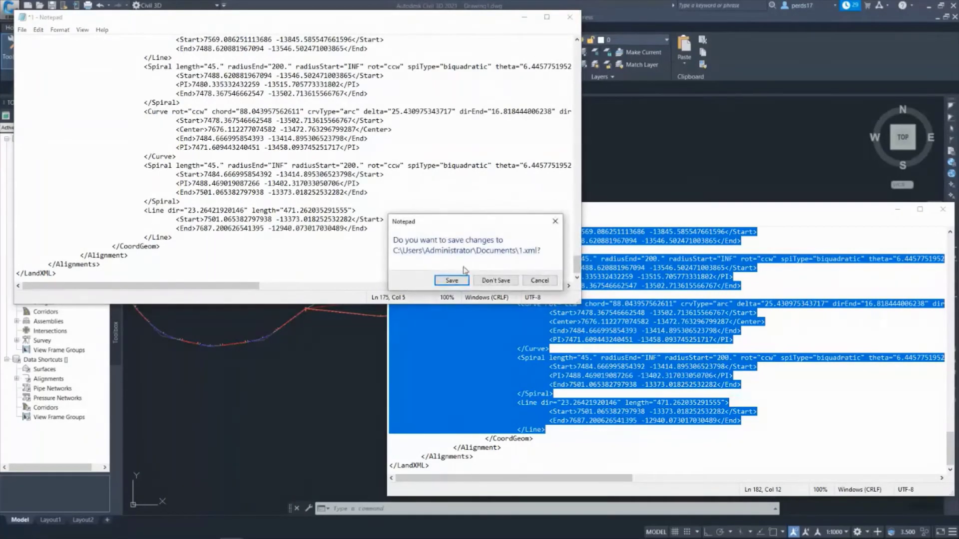
{"action": "left_click", "coordinate": [452, 280]}
Step: Close alignment 2's XML and import the merged 1.xml through Insert > LandXML
{"action": "left_click_drag", "start_coordinate": [654, 210], "coordinate": [426, 202]}
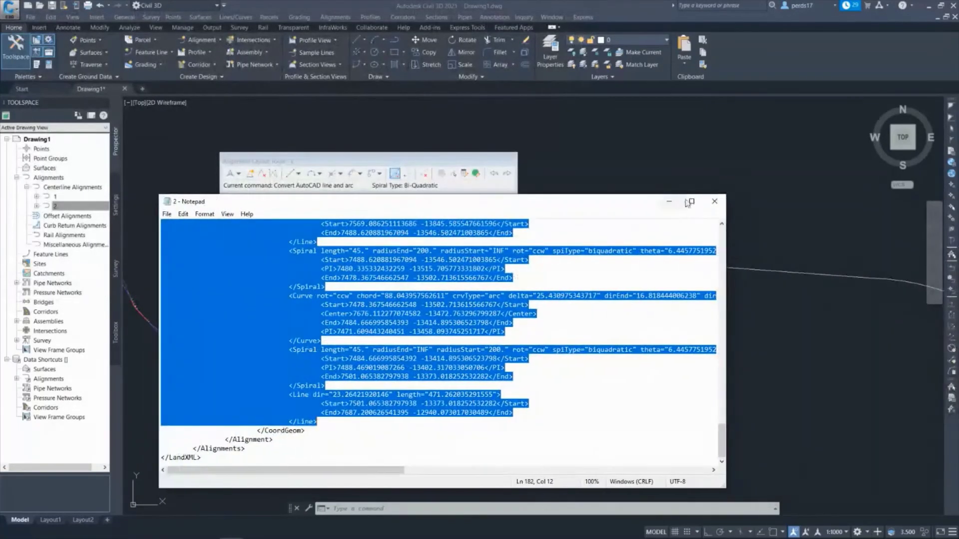
{"action": "left_click", "coordinate": [714, 202]}
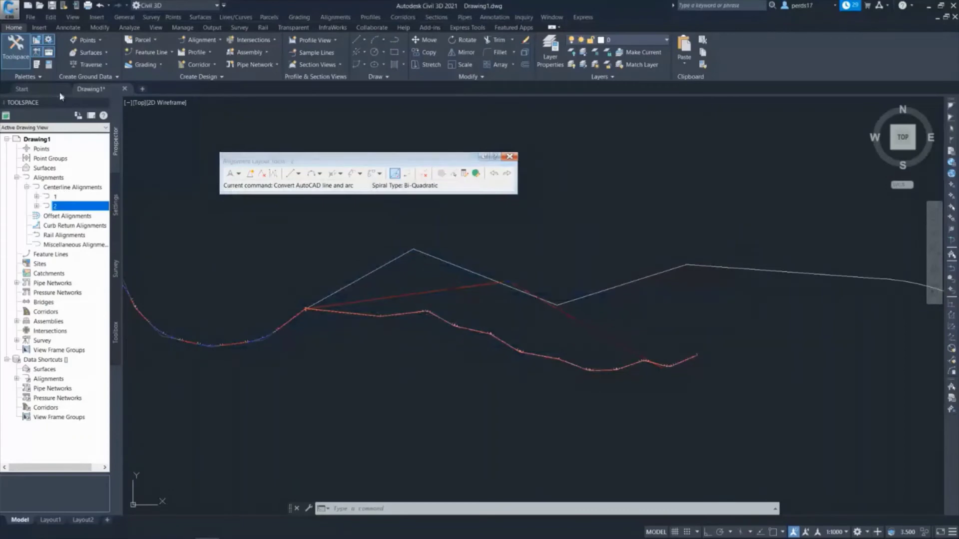
{"action": "left_click", "coordinate": [39, 28]}
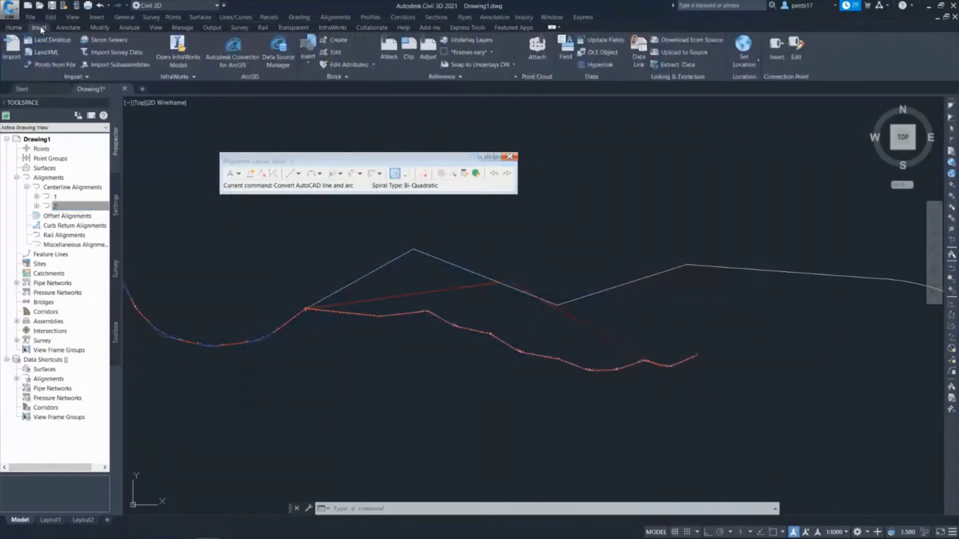
{"action": "left_click", "coordinate": [48, 52]}
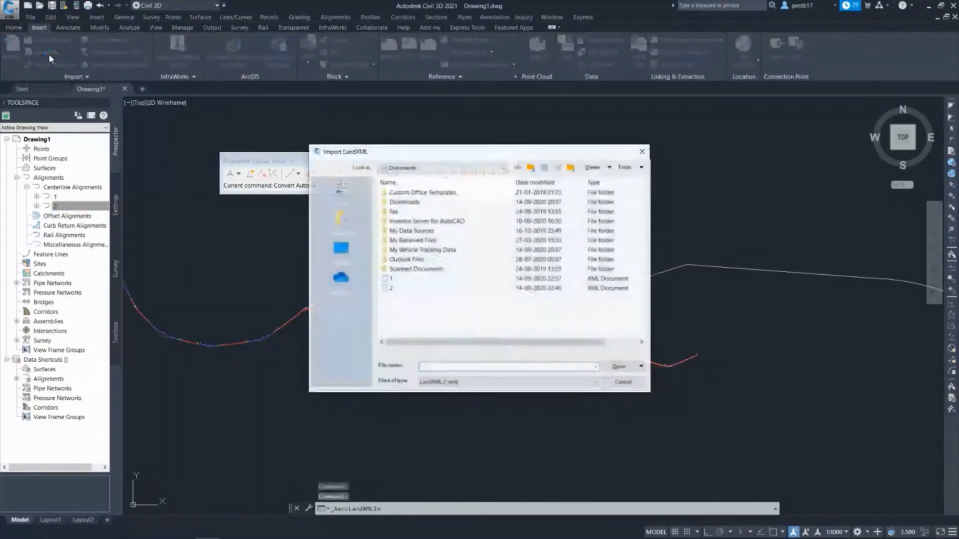
{"action": "left_click", "coordinate": [394, 279]}
{"action": "double_click", "coordinate": [394, 281]}
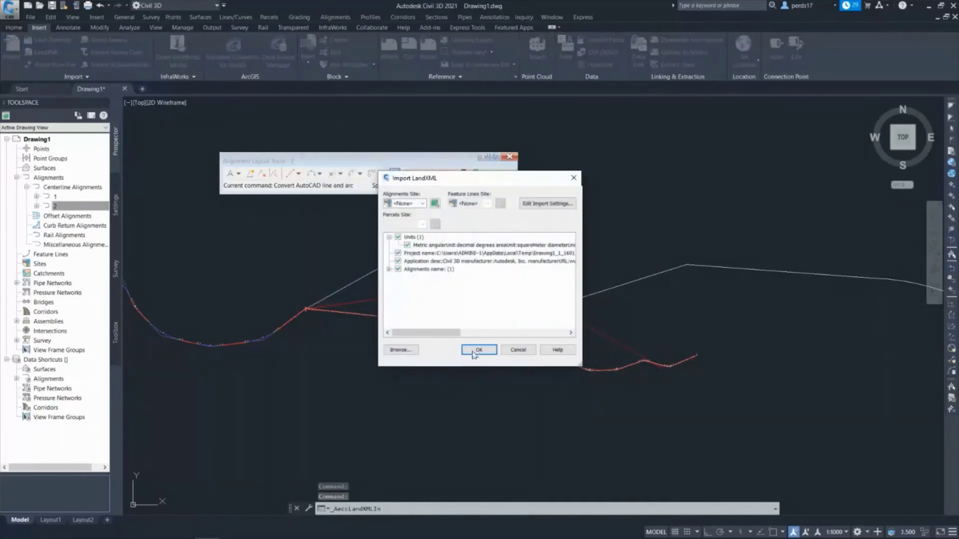
{"action": "left_click", "coordinate": [478, 351]}
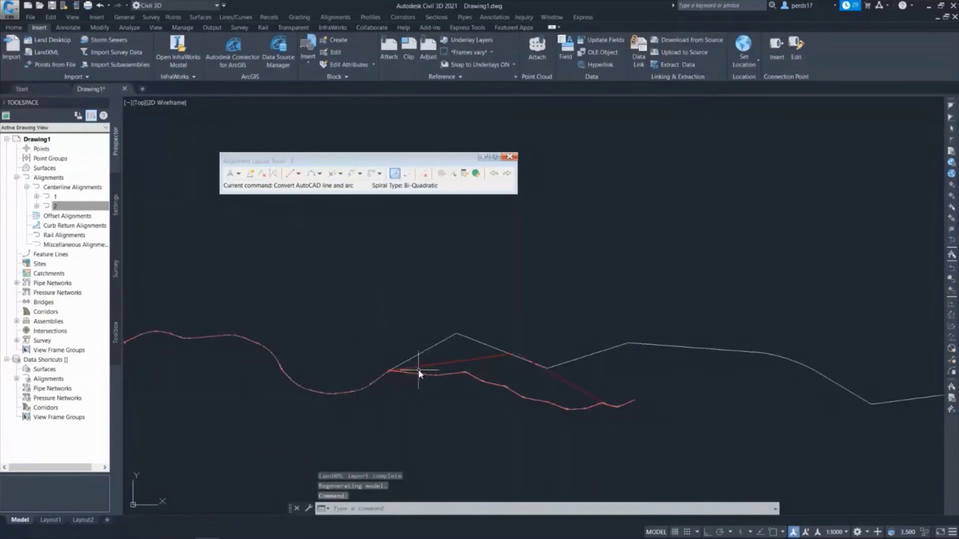
Step: Delete alignment 2 from Prospector and confirm the deletion
{"action": "left_click", "coordinate": [56, 206]}
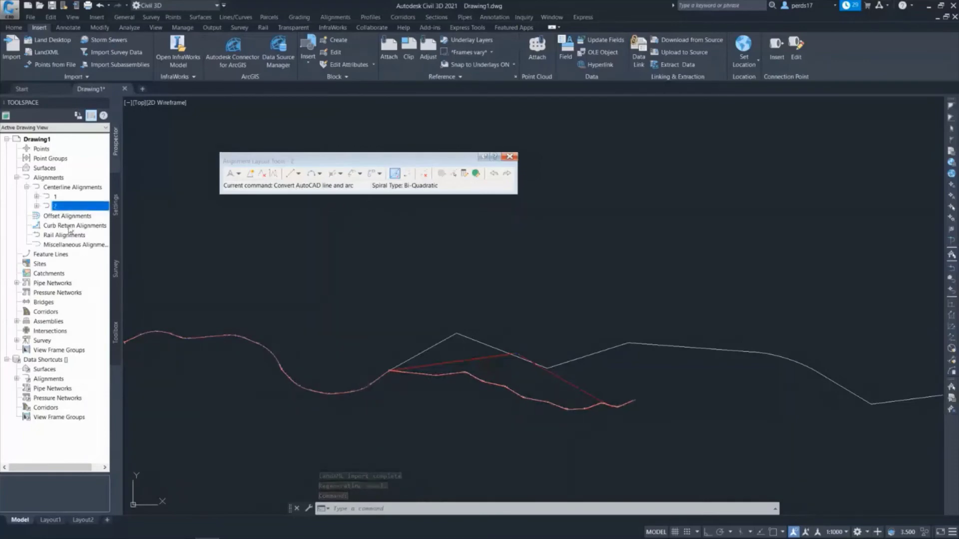
{"action": "right_click", "coordinate": [65, 206]}
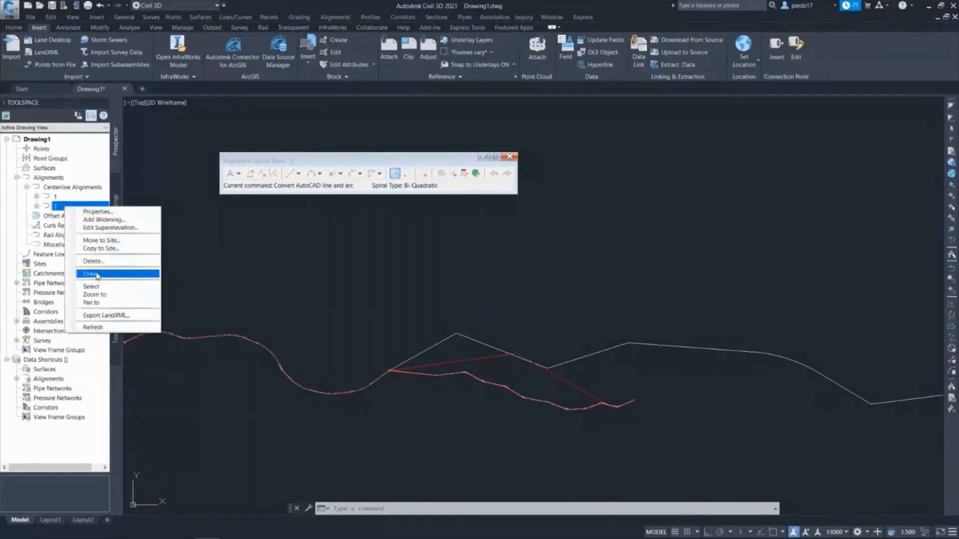
{"action": "left_click", "coordinate": [92, 261]}
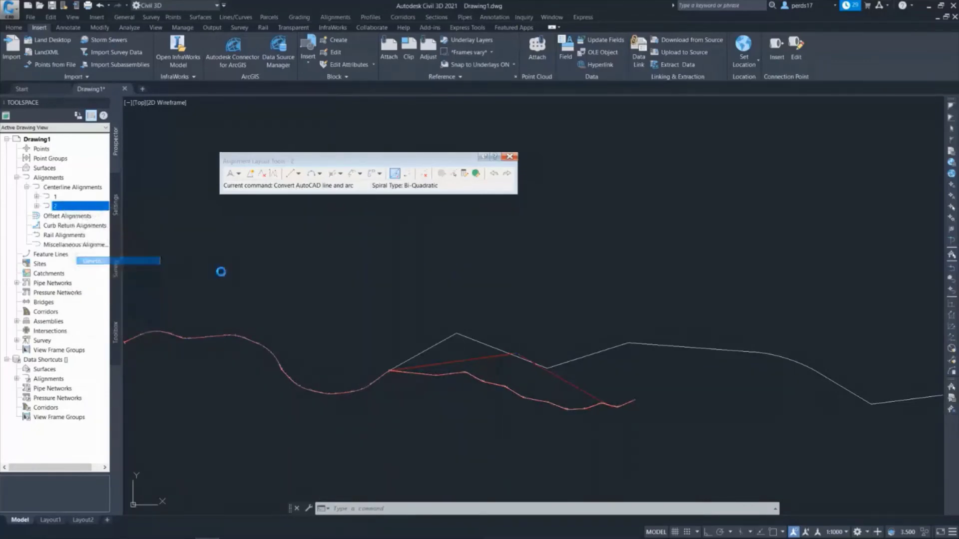
{"action": "left_click", "coordinate": [475, 298]}
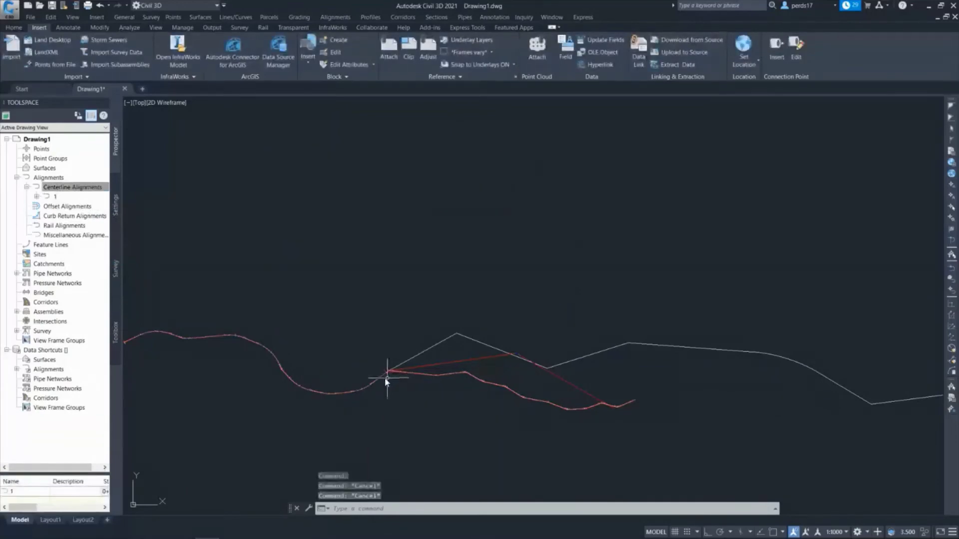
Step: Select alignment 1 and zoom along it to verify stationing runs through to 16+254
{"action": "scroll", "coordinate": [385, 378], "scroll_direction": "up", "scroll_amount": 5}
{"action": "scroll", "coordinate": [362, 381], "scroll_direction": "up", "scroll_amount": 3}
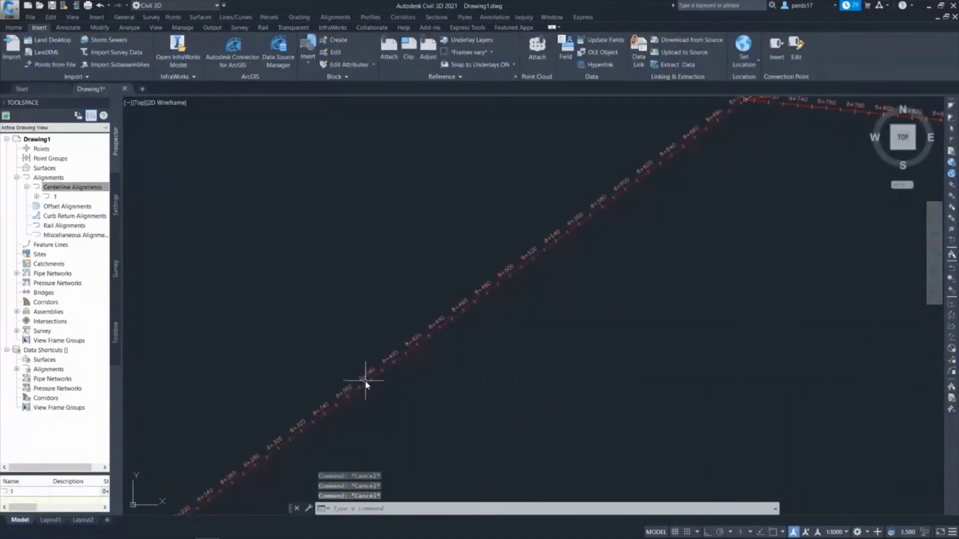
{"action": "left_click", "coordinate": [364, 381]}
{"action": "scroll", "coordinate": [318, 341], "scroll_direction": "down", "scroll_amount": 2}
{"action": "scroll", "coordinate": [310, 330], "scroll_direction": "down", "scroll_amount": 5}
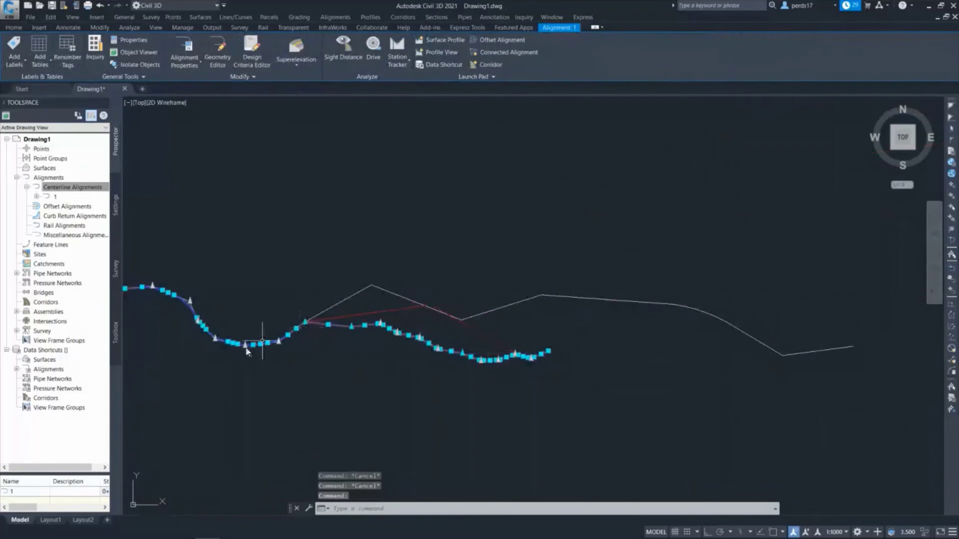
{"action": "scroll", "coordinate": [554, 360], "scroll_direction": "up", "scroll_amount": 3}
{"action": "scroll", "coordinate": [609, 321], "scroll_direction": "up", "scroll_amount": 3}
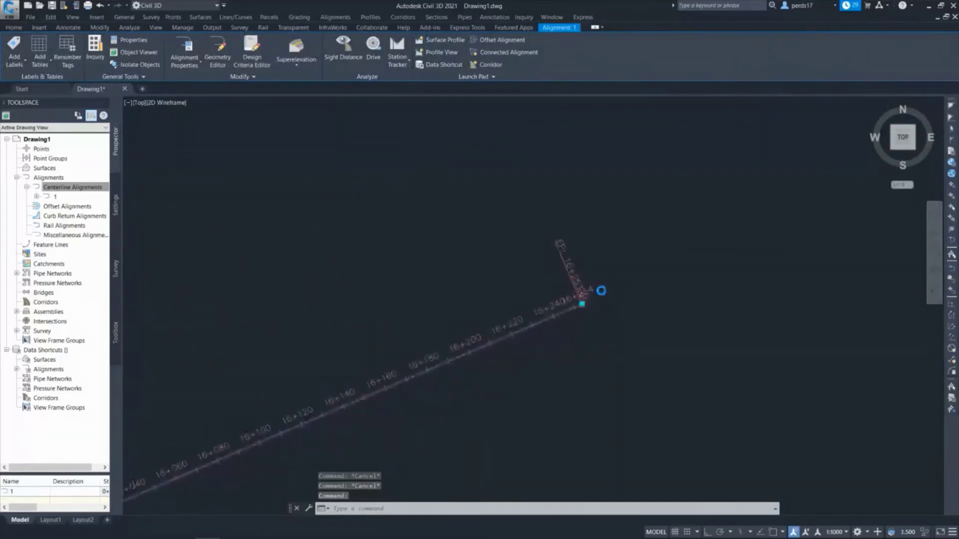
{"action": "scroll", "coordinate": [599, 289], "scroll_direction": "up", "scroll_amount": 2}
{"action": "key", "text": "Escape"}
{"action": "scroll", "coordinate": [524, 230], "scroll_direction": "down", "scroll_amount": 1}
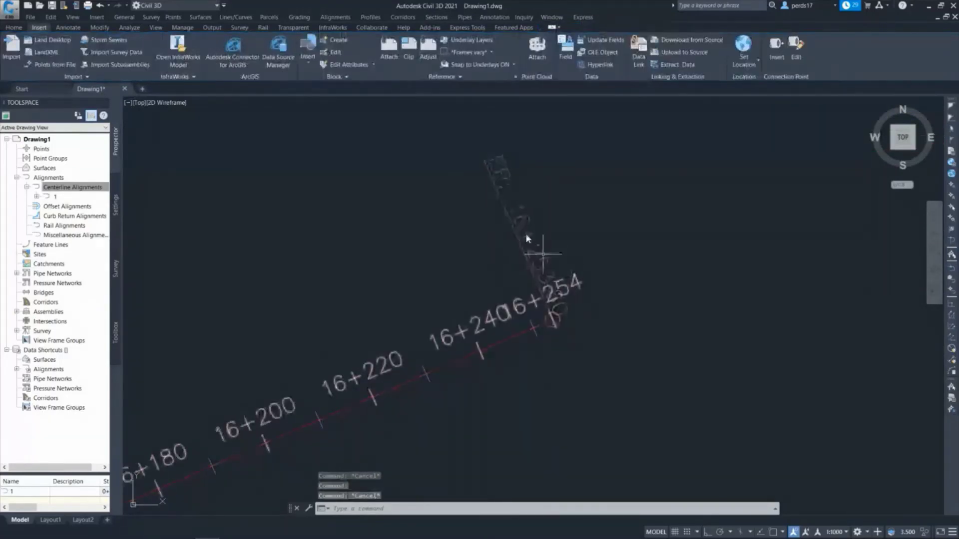
{"action": "scroll", "coordinate": [549, 250], "scroll_direction": "down", "scroll_amount": 2}
{"action": "scroll", "coordinate": [584, 267], "scroll_direction": "down", "scroll_amount": 2}
{"action": "scroll", "coordinate": [619, 264], "scroll_direction": "down", "scroll_amount": 1}
{"action": "scroll", "coordinate": [642, 262], "scroll_direction": "down", "scroll_amount": 3}
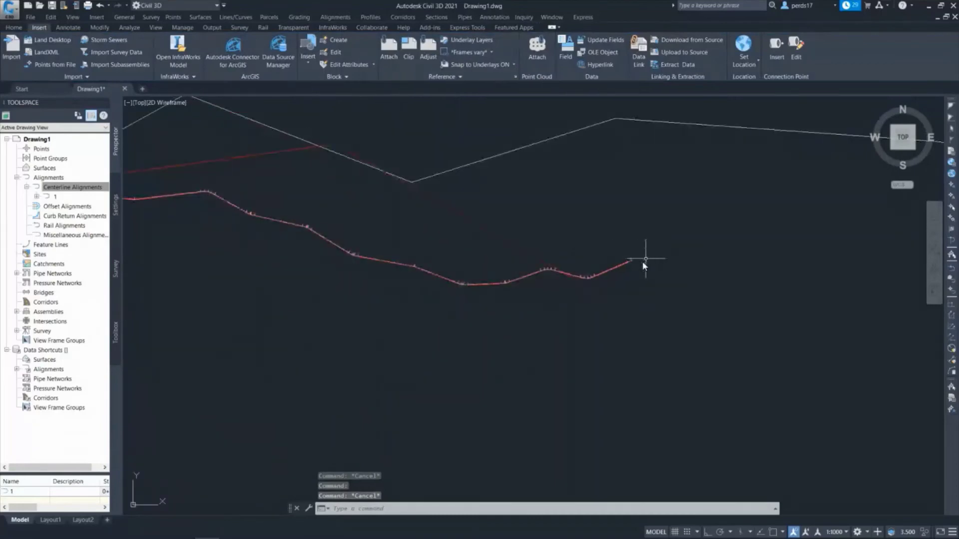
{"action": "scroll", "coordinate": [649, 274], "scroll_direction": "down", "scroll_amount": 2}
{"action": "middle_click_drag", "start_coordinate": [452, 260], "coordinate": [491, 303]}
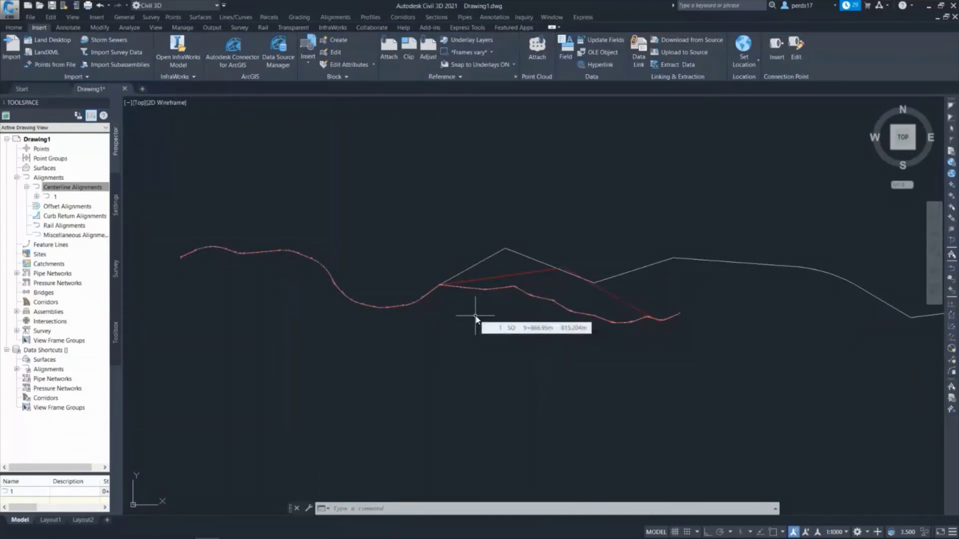
{"action": "middle_click_drag", "start_coordinate": [635, 337], "coordinate": [603, 339]}
{"action": "mouse_move", "coordinate": [603, 337]}
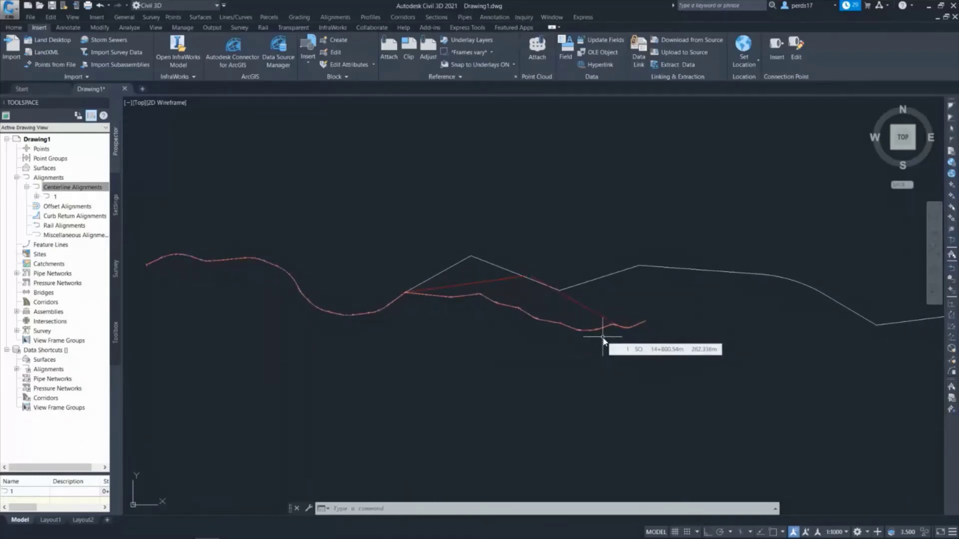